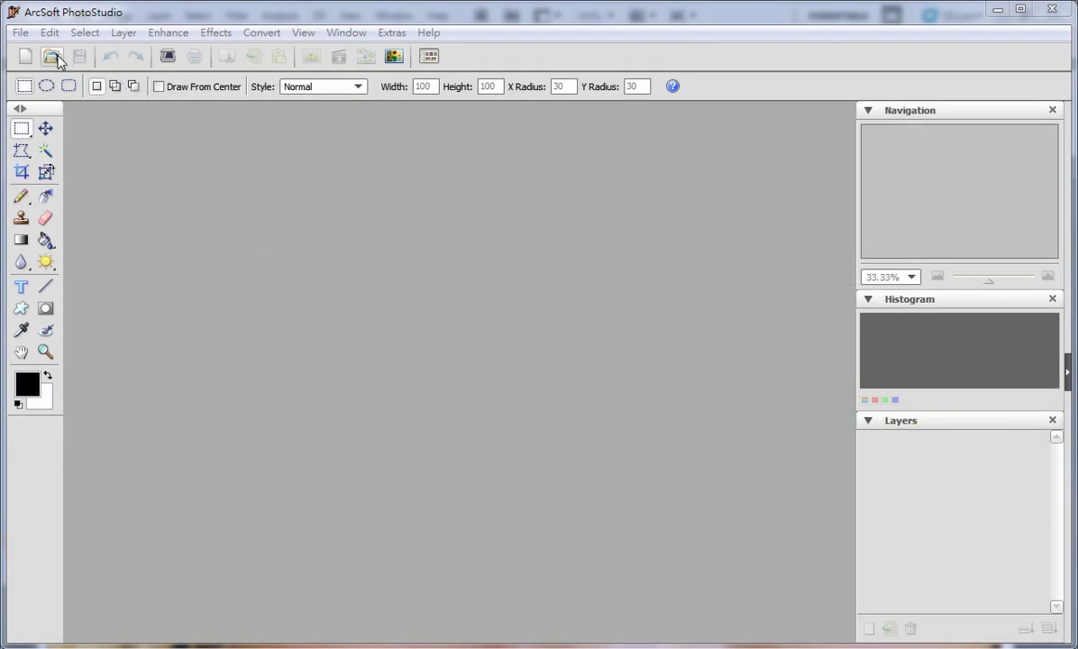
# Open the portrait Jenny.jpg from the photos folder.
pyautogui.click(313, 254)
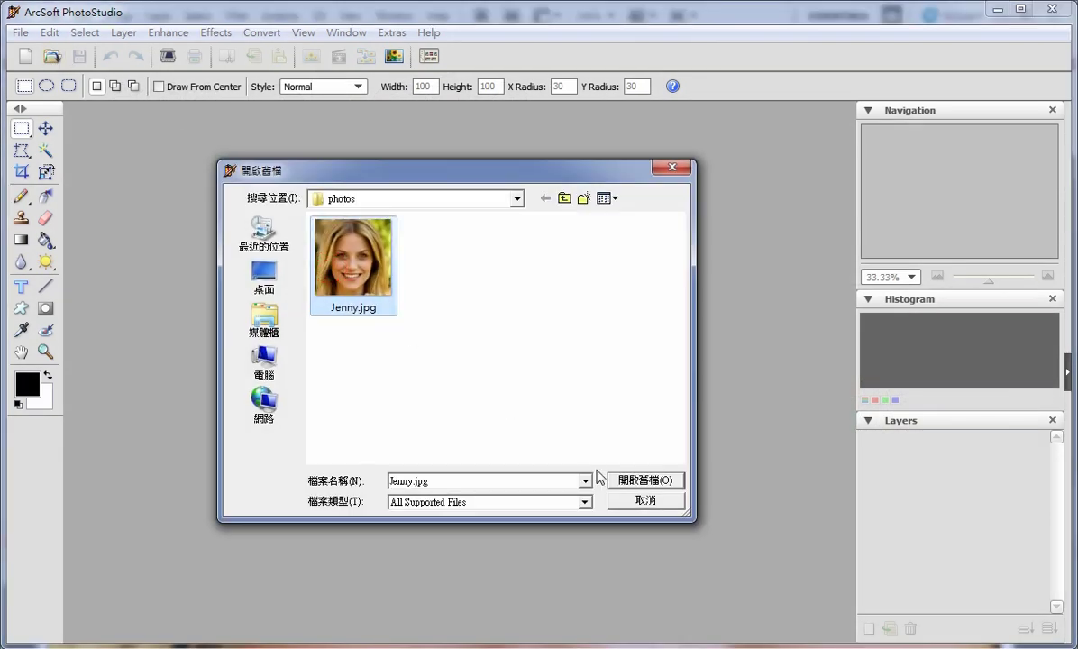
pyautogui.click(618, 480)
pyautogui.click(215, 32)
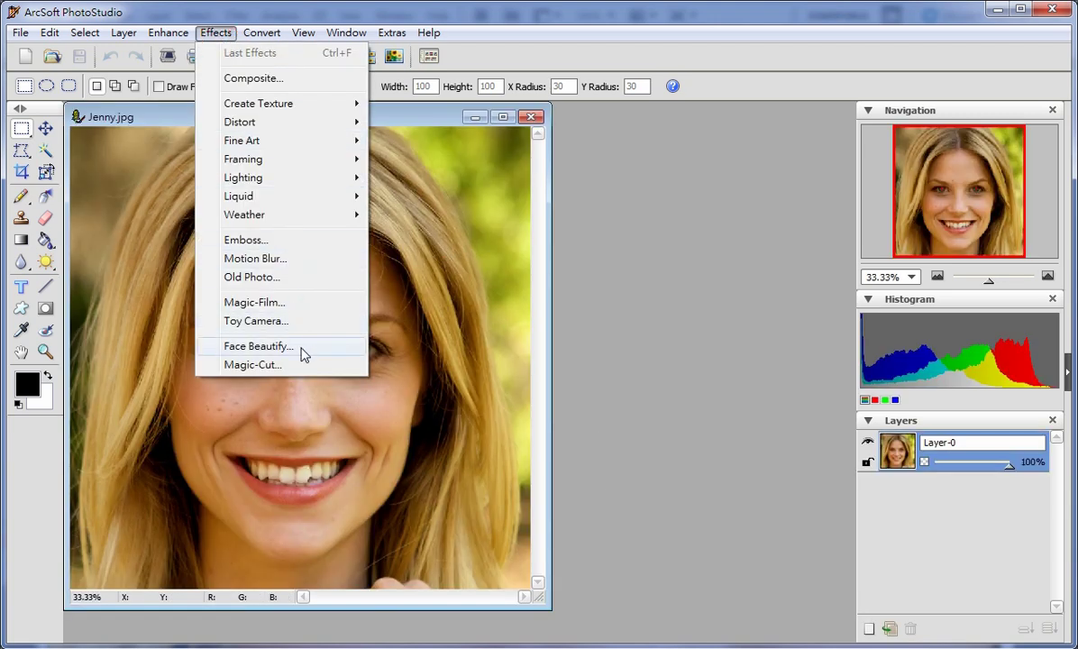
# Launch Face Beautify and move the inner and outer eye-corner points onto both eyes' real corners.
pyautogui.click(301, 352)
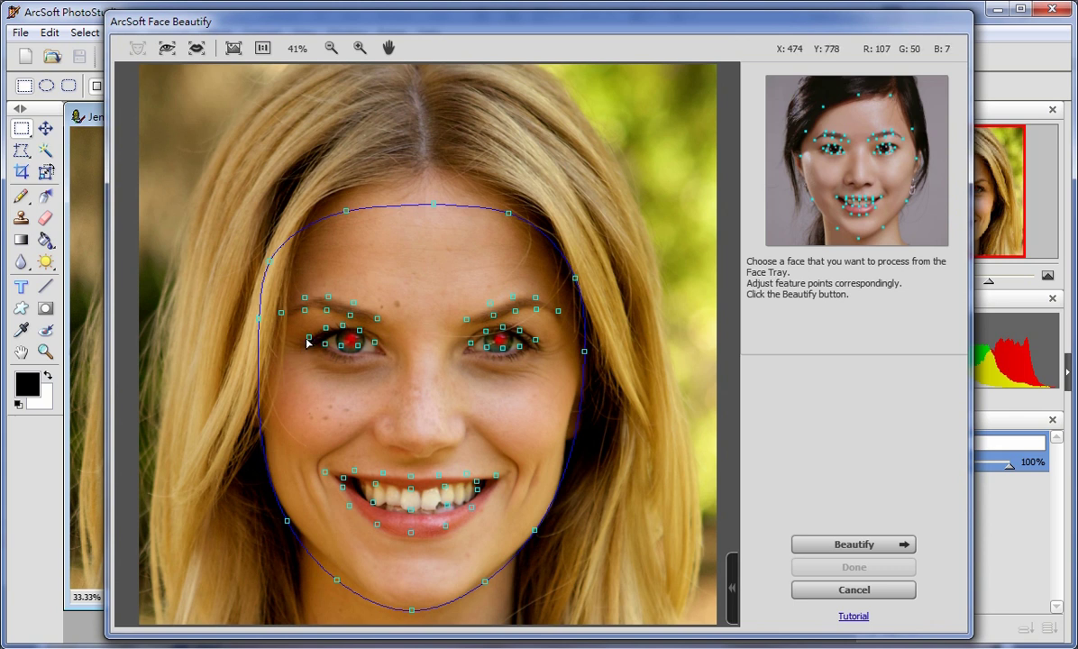
pyautogui.moveTo(307, 344)
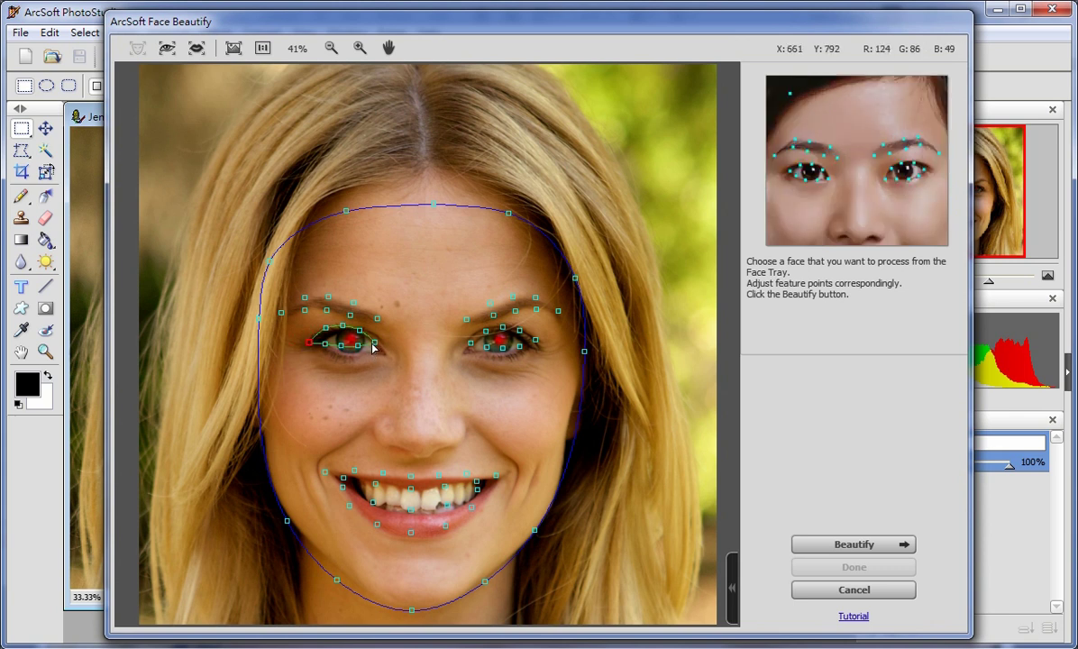
pyautogui.moveTo(374, 344); pyautogui.dragTo(385, 349)
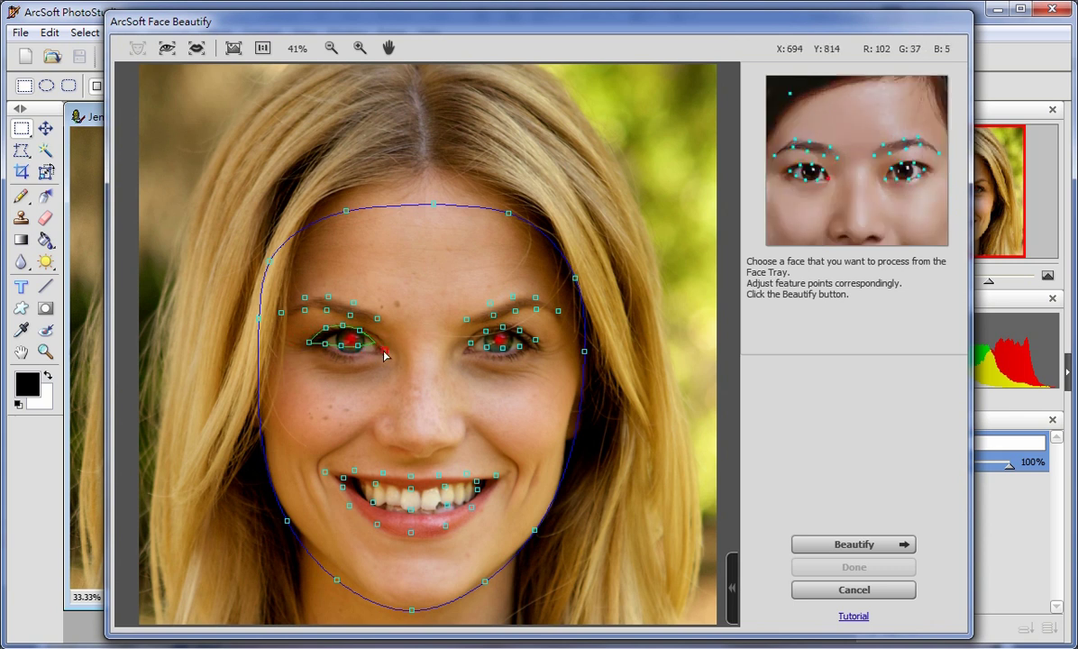
pyautogui.click(326, 350)
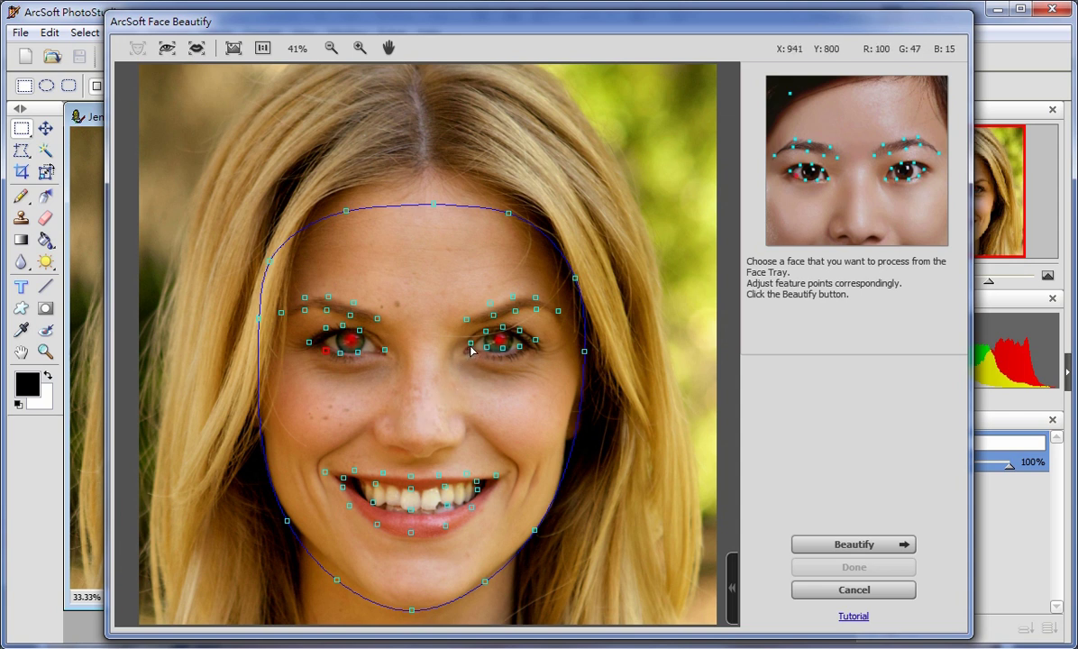
pyautogui.moveTo(471, 342); pyautogui.dragTo(468, 349)
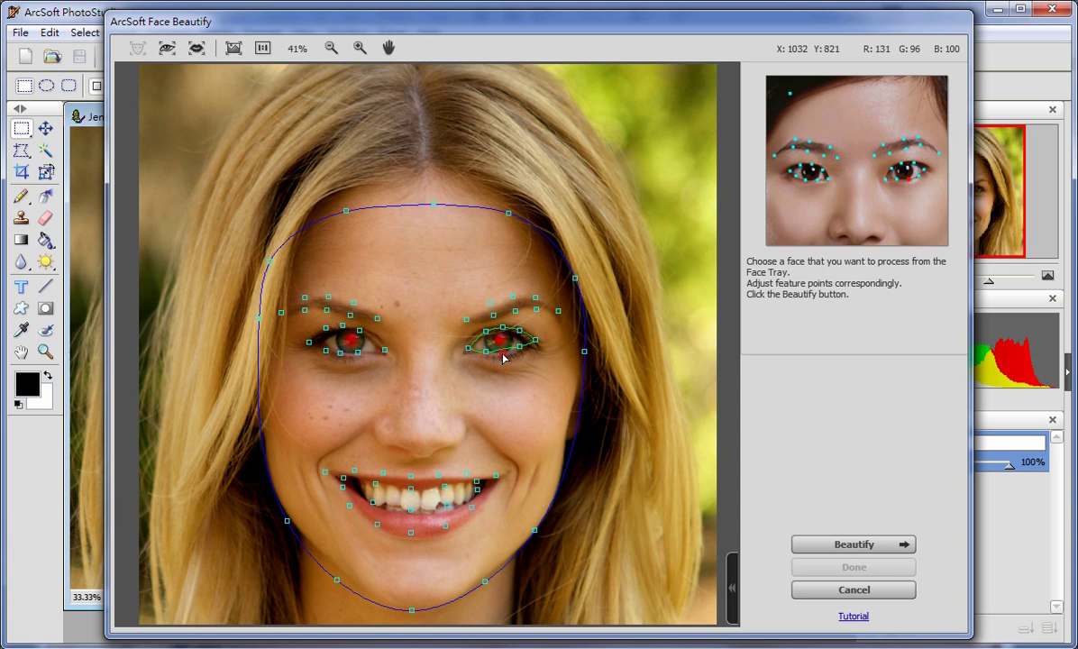
pyautogui.click(520, 346)
pyautogui.moveTo(521, 354); pyautogui.dragTo(538, 351)
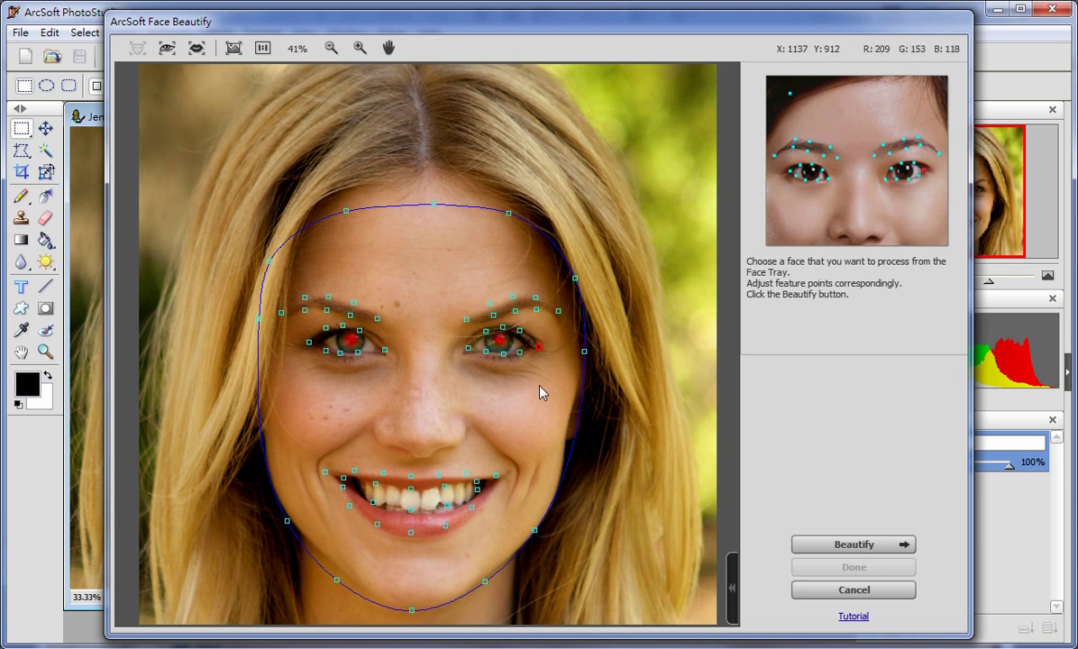
pyautogui.click(825, 545)
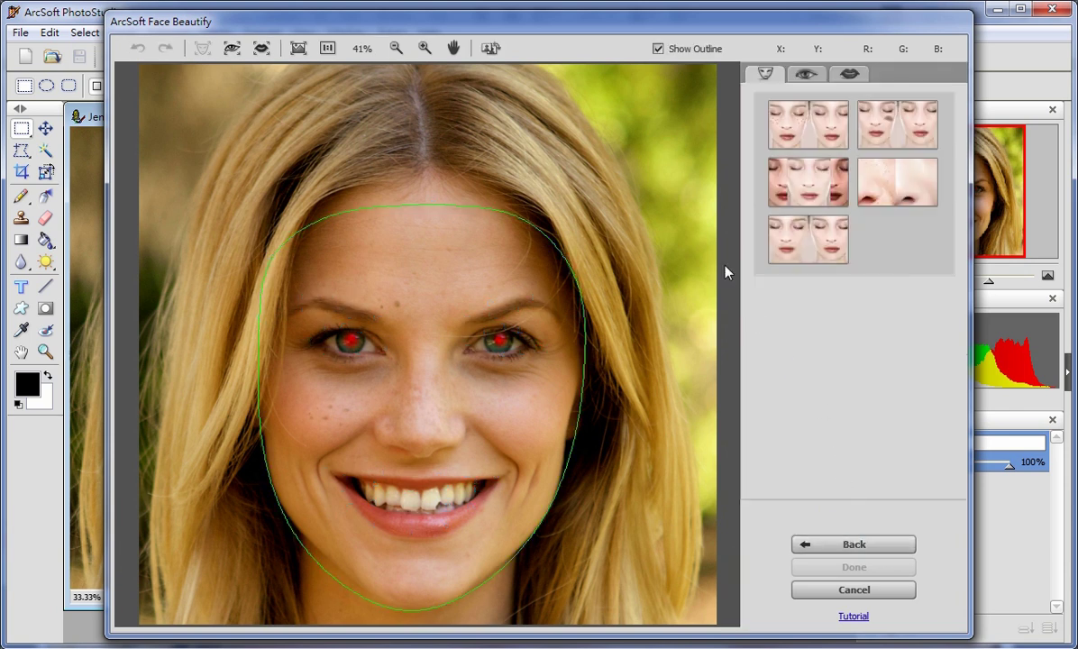
# Preview the Eye and Lips retouching tabs, then go back to the Face tab.
pyautogui.click(824, 78)
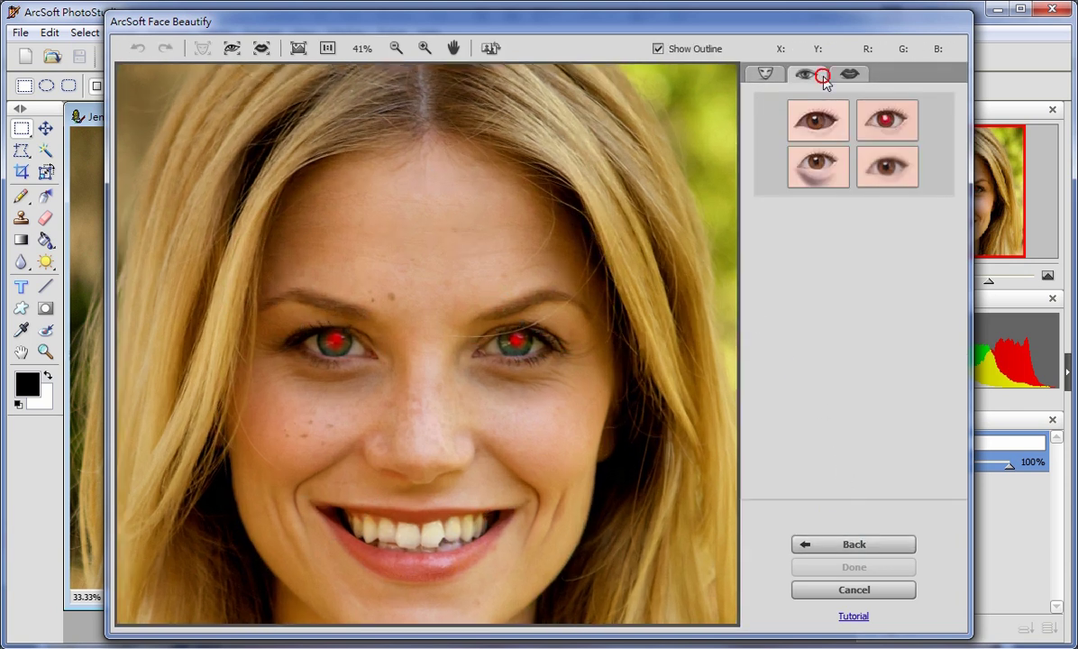
pyautogui.click(861, 78)
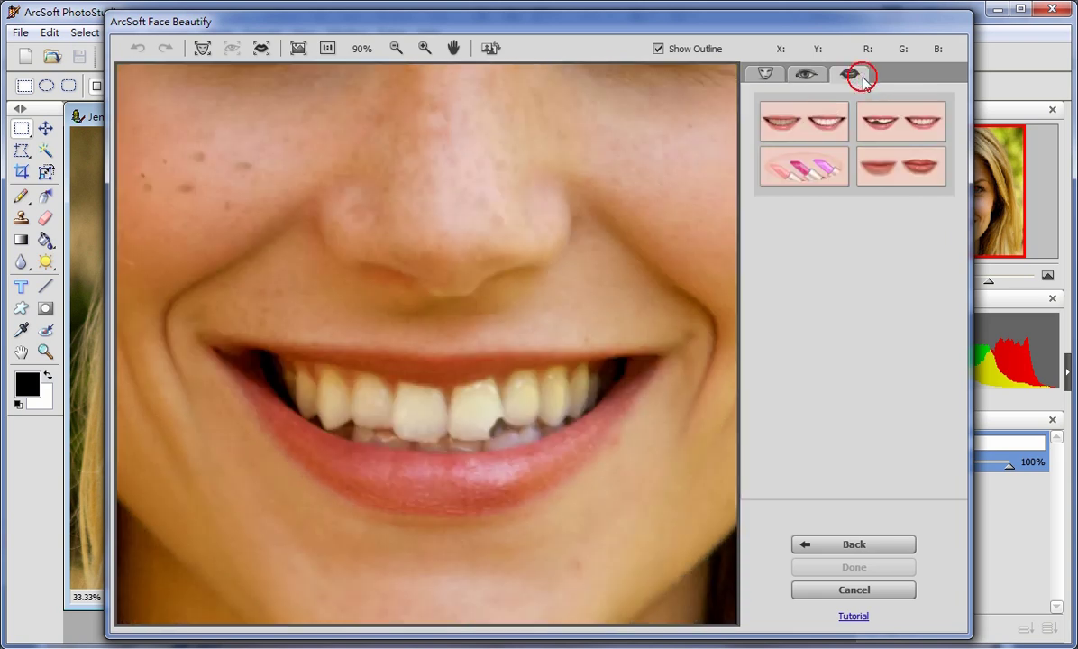
pyautogui.click(822, 80)
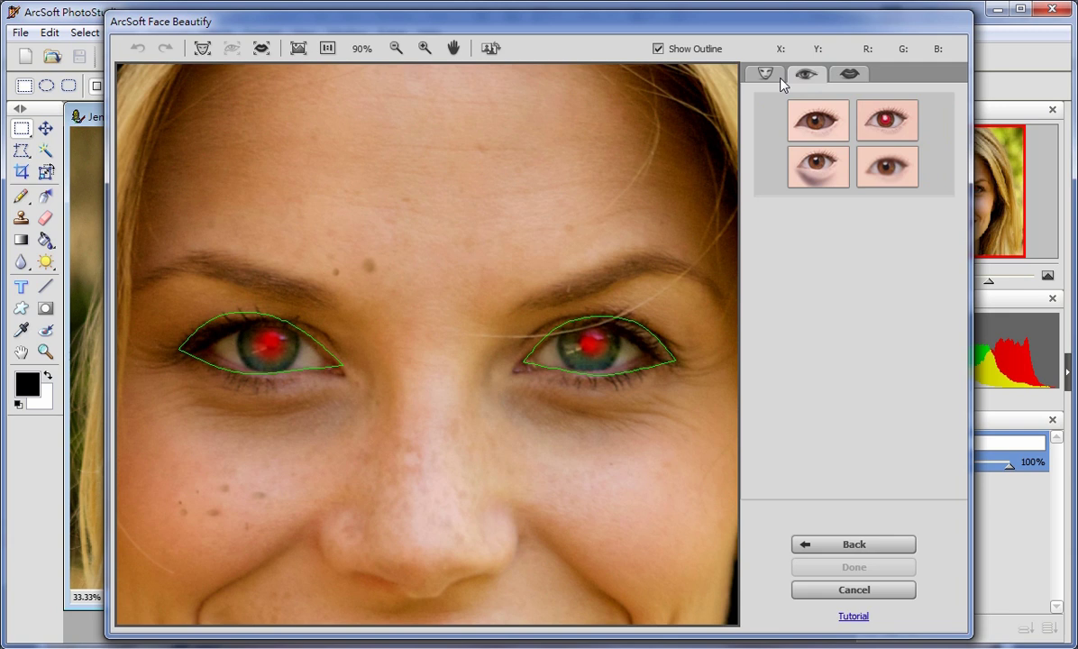
pyautogui.click(781, 79)
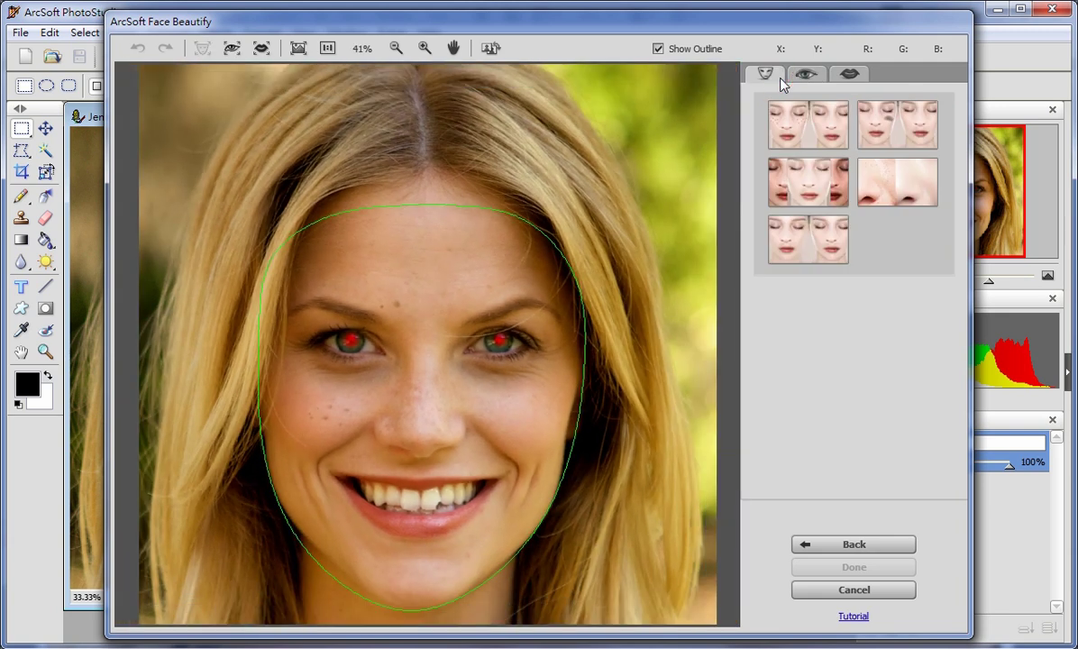
# Remove two small forehead spots with Remove Small Blemish, reducing the radius to 13.
pyautogui.click(809, 123)
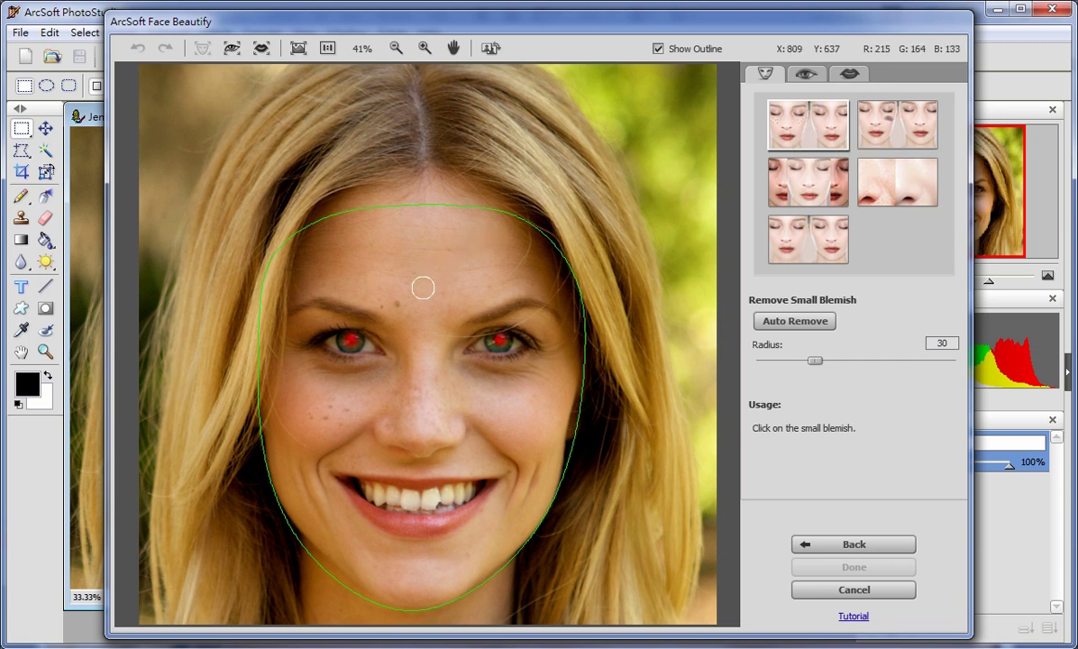
pyautogui.click(399, 303)
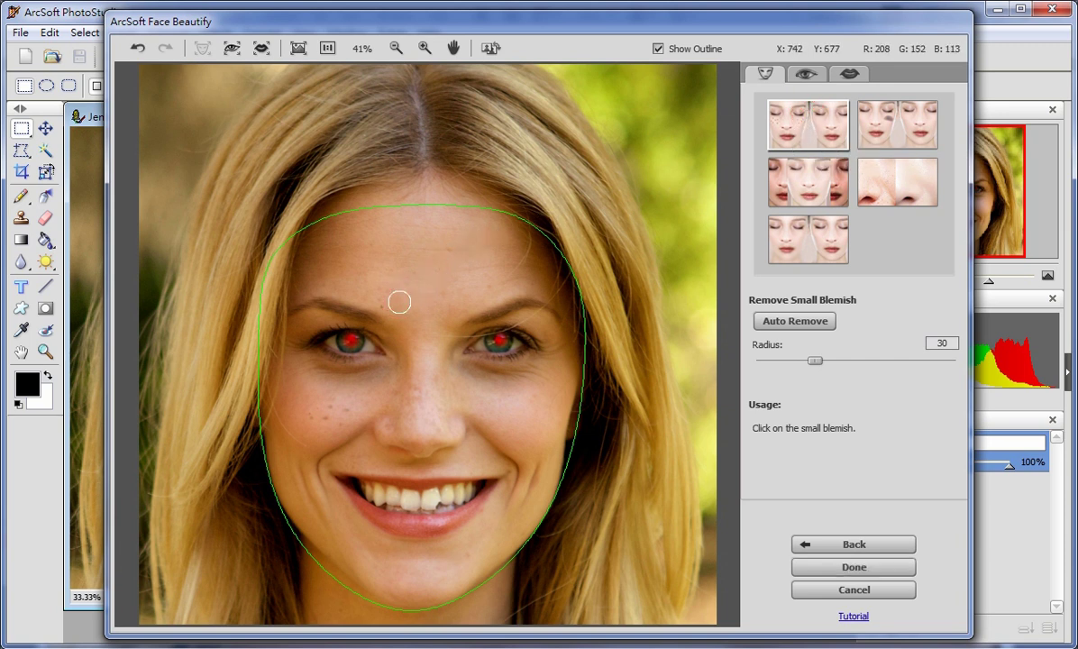
pyautogui.moveTo(814, 360); pyautogui.dragTo(783, 361)
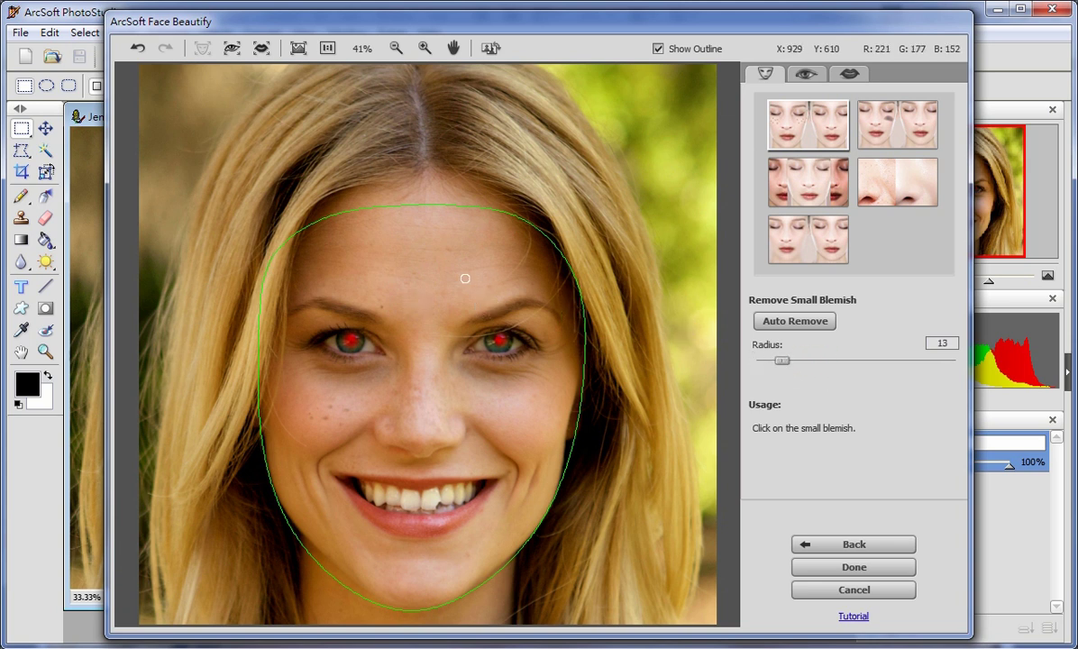
pyautogui.click(382, 305)
pyautogui.click(861, 128)
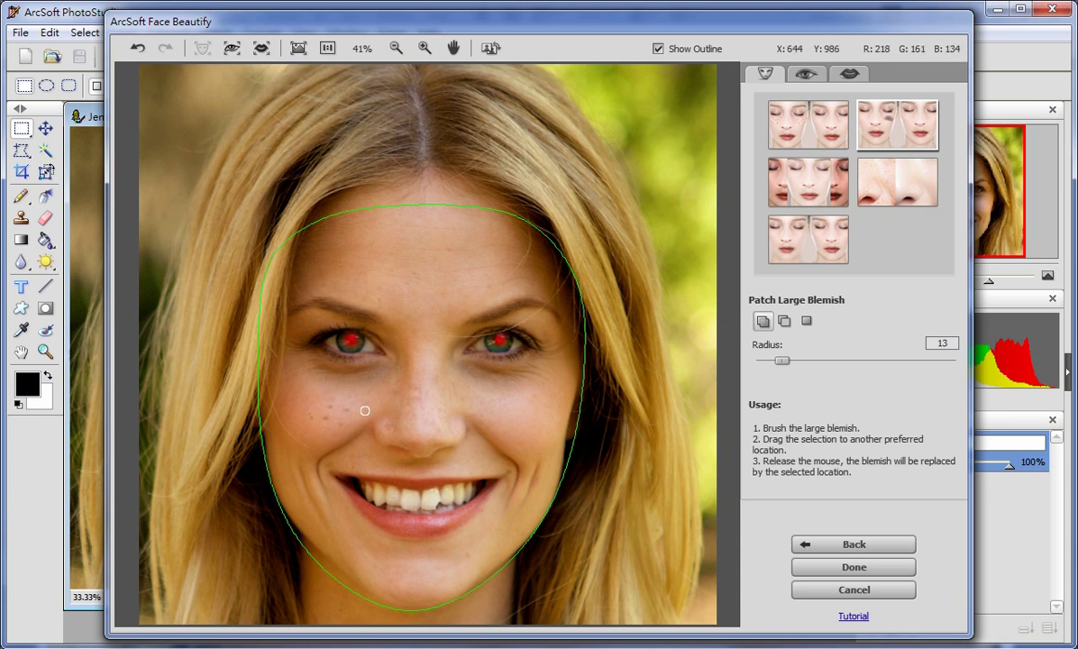
# Patch the freckles on the left cheek with Patch Large Blemish.
pyautogui.moveTo(351, 408)
pyautogui.mouseDown()
pyautogui.moveTo(329, 422)
pyautogui.moveTo(349, 418)
pyautogui.moveTo(329, 413)
pyautogui.moveTo(398, 364)
pyautogui.moveTo(457, 278)
pyautogui.moveTo(443, 236)
pyautogui.mouseUp()
pyautogui.click(796, 203)
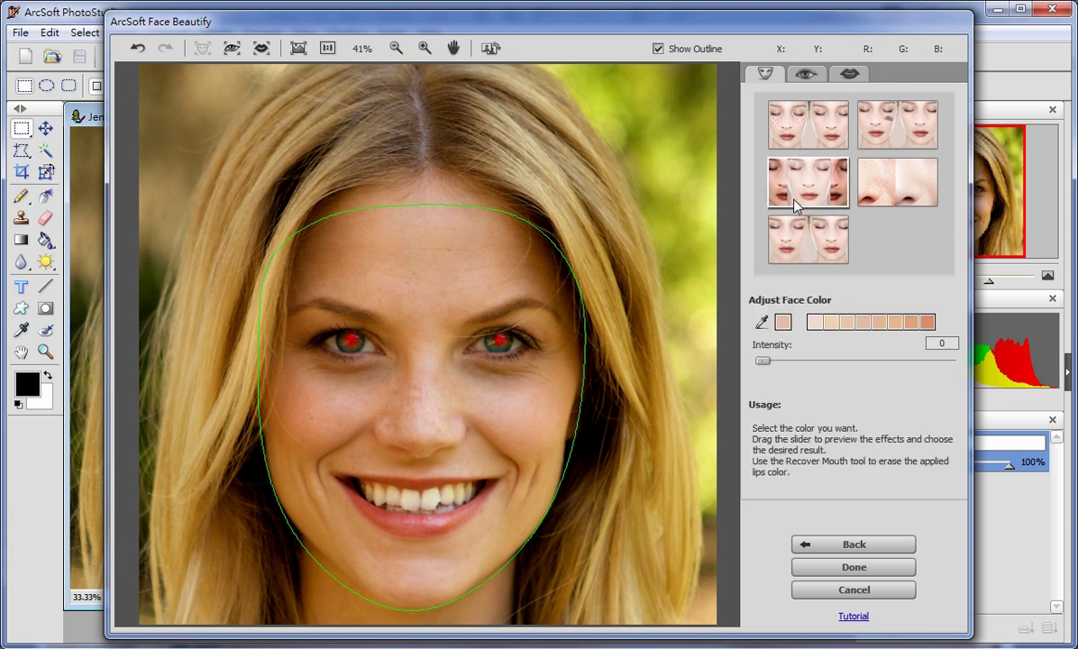
# Try a light preset face tint, then a custom hot-pink face colour.
pyautogui.click(853, 322)
pyautogui.click(784, 323)
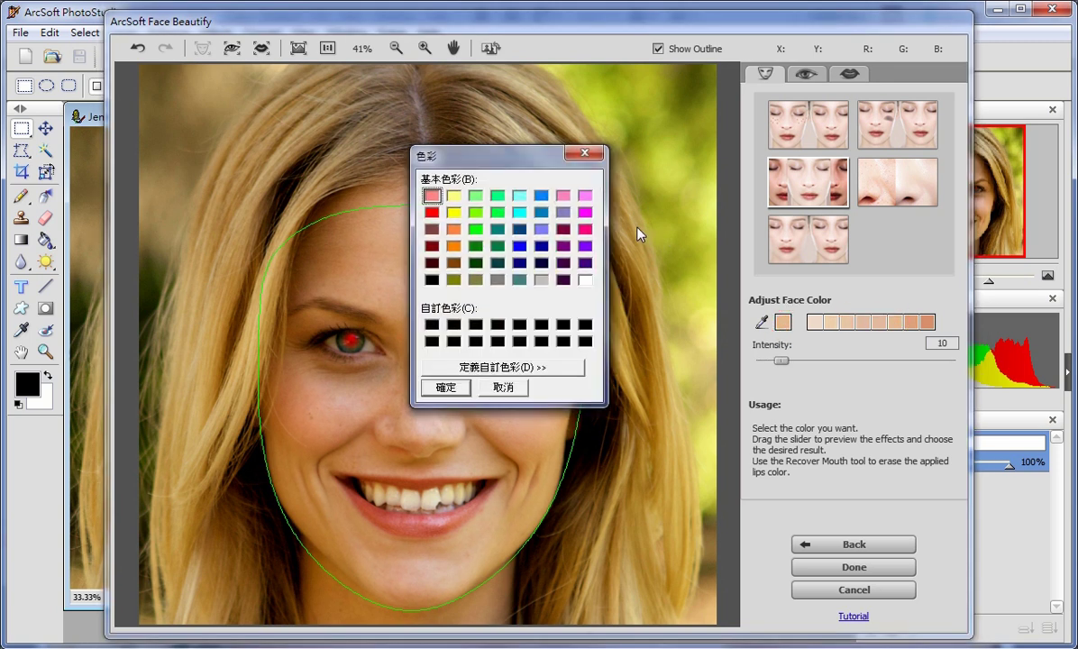
pyautogui.click(586, 230)
pyautogui.click(444, 386)
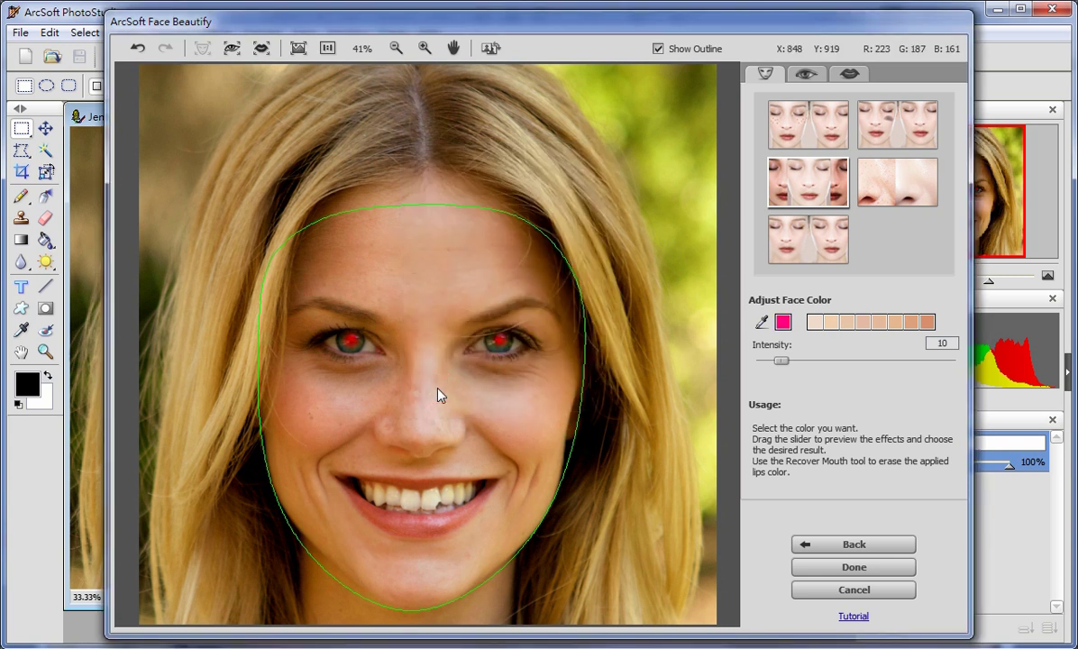
# Sample the skin tone from the forehead and nose, and raise tint intensity to 80.
pyautogui.click(762, 322)
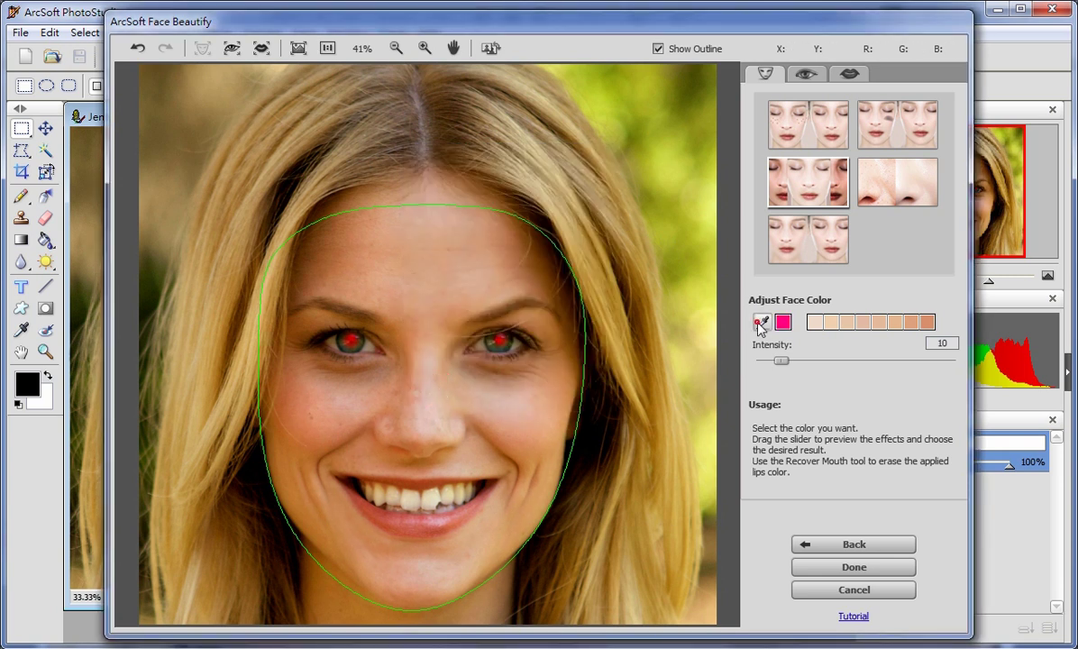
pyautogui.click(485, 247)
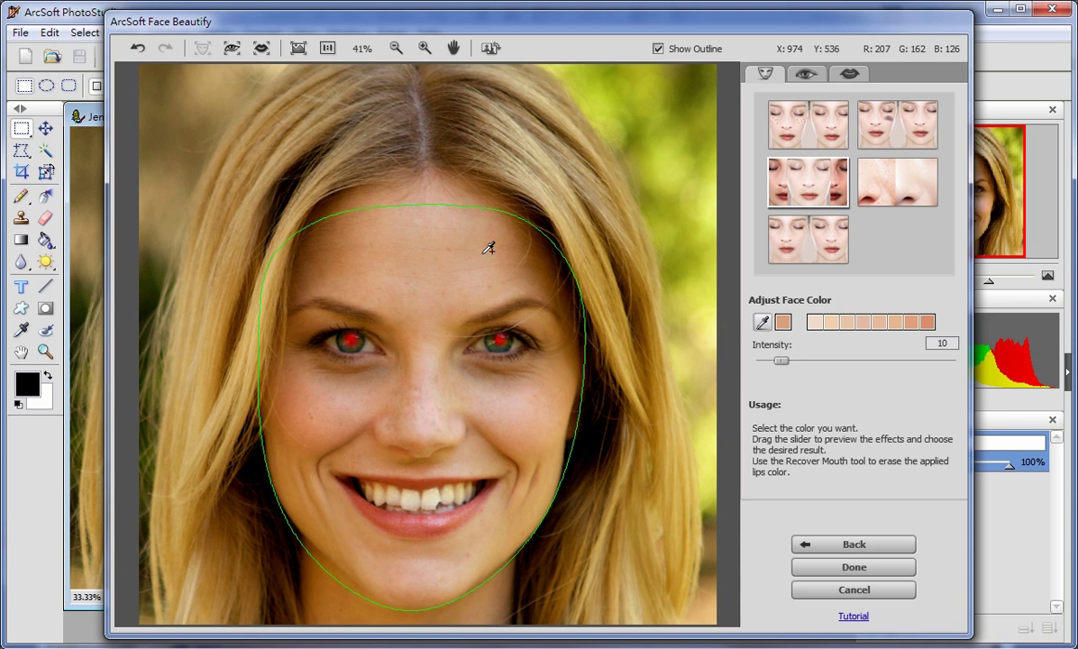
pyautogui.click(427, 373)
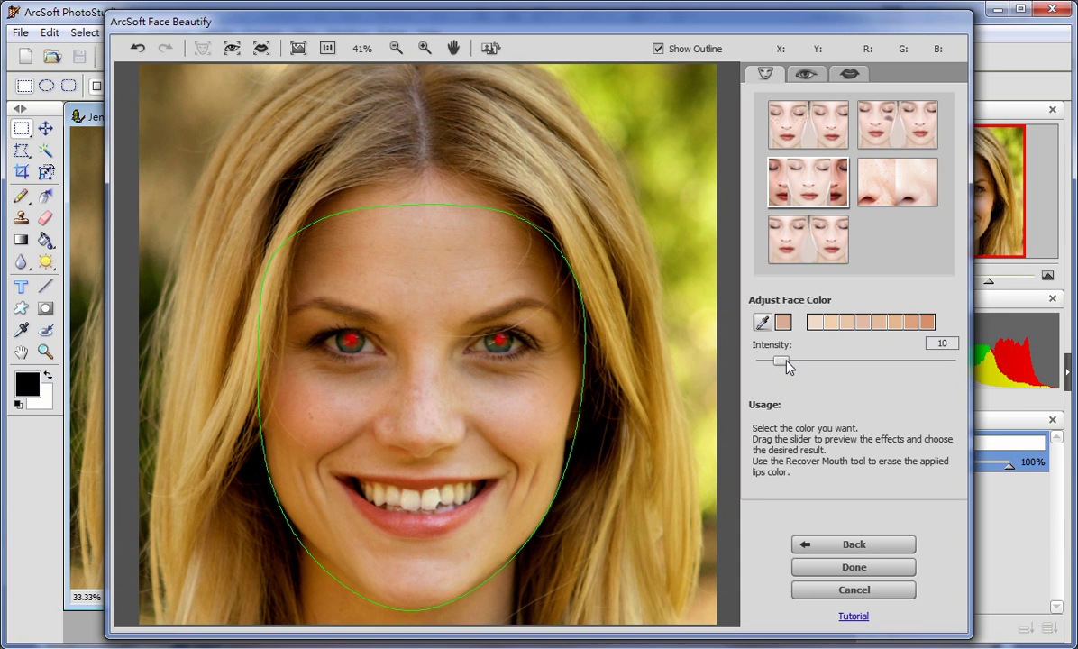
pyautogui.moveTo(784, 364); pyautogui.dragTo(919, 364)
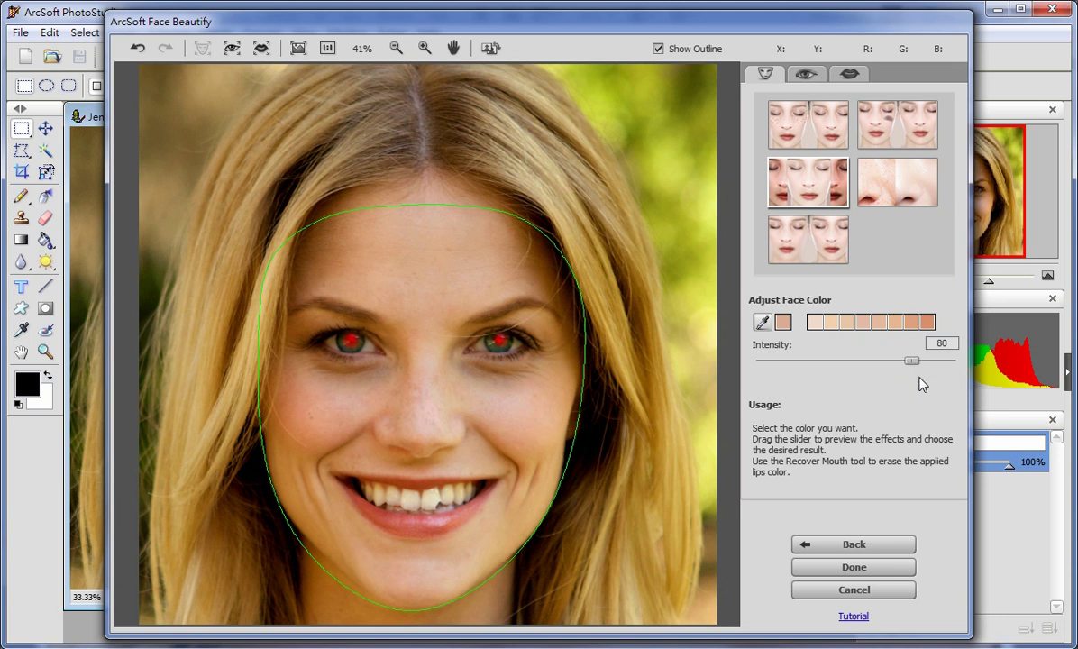
pyautogui.click(908, 199)
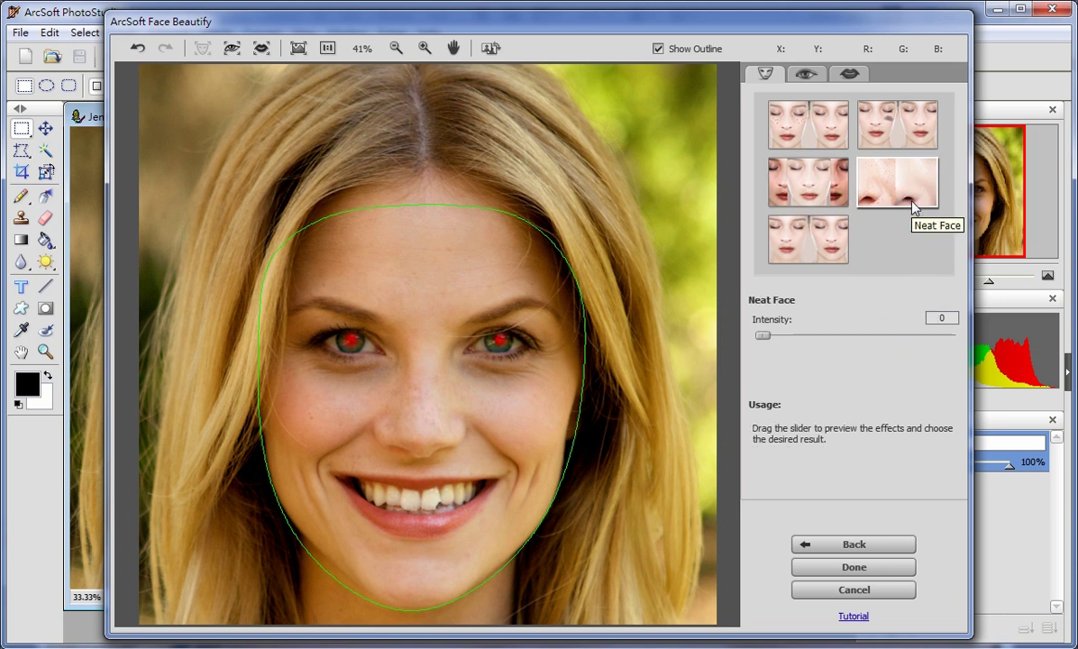
# Set the Neat Face smoothing intensity to 35.
pyautogui.moveTo(767, 338); pyautogui.dragTo(834, 339)
pyautogui.click(808, 253)
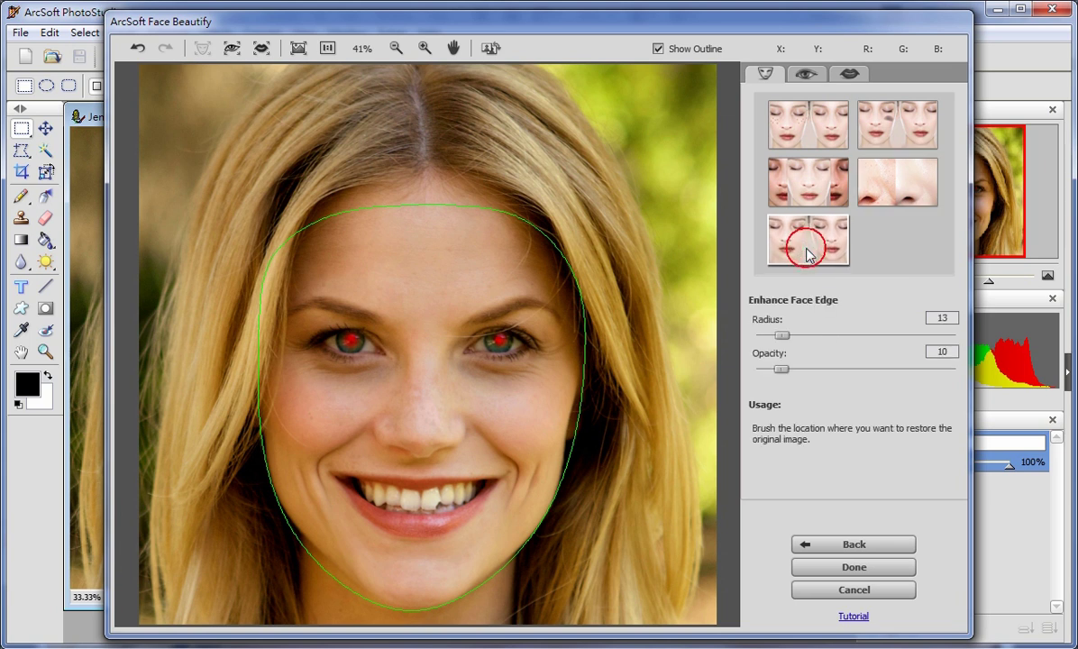
# Restore the left jawline with Enhance Face Edge at radius 73 and opacity 91.
pyautogui.moveTo(781, 335); pyautogui.dragTo(900, 339)
pyautogui.moveTo(784, 369); pyautogui.dragTo(935, 372)
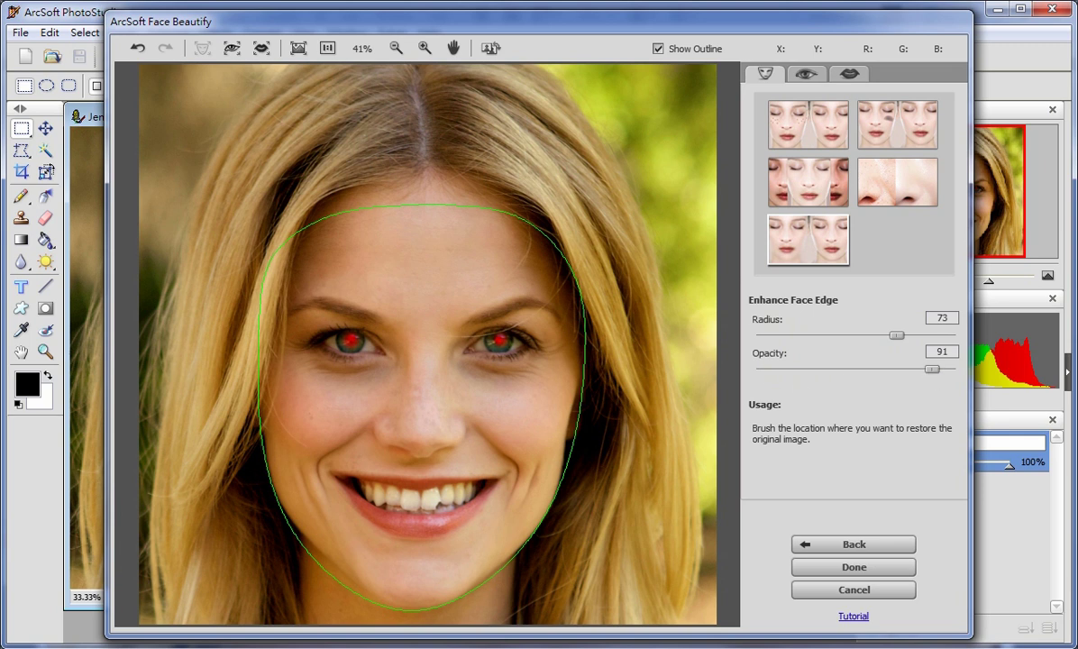
pyautogui.moveTo(259, 440)
pyautogui.mouseDown()
pyautogui.moveTo(274, 484)
pyautogui.moveTo(349, 573)
pyautogui.moveTo(380, 585)
pyautogui.moveTo(443, 553)
pyautogui.mouseUp()
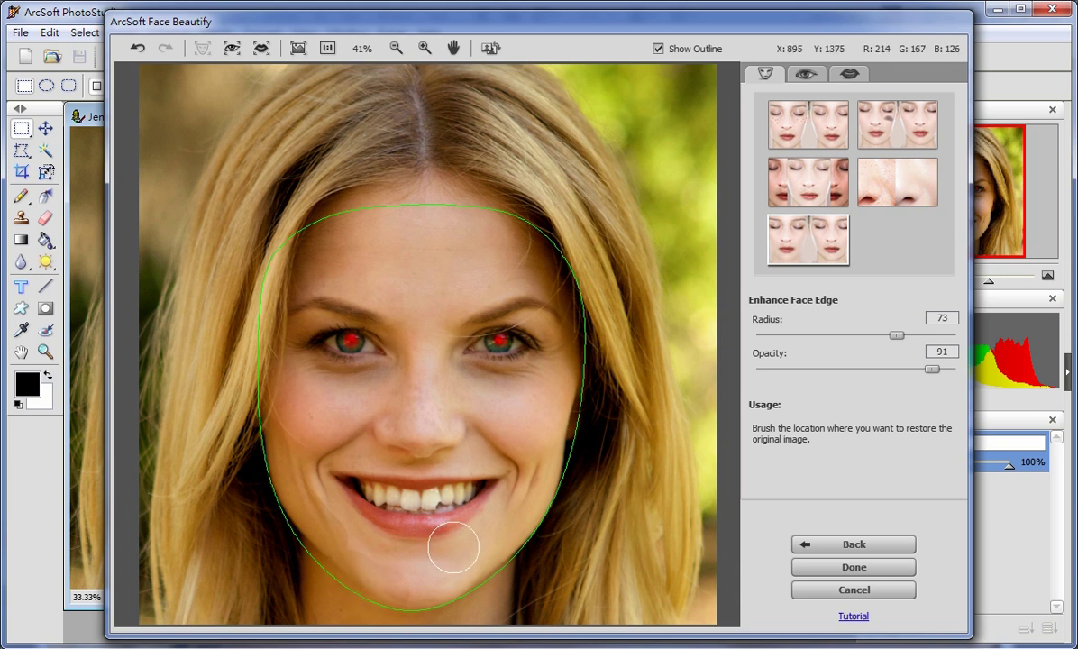
pyautogui.click(814, 79)
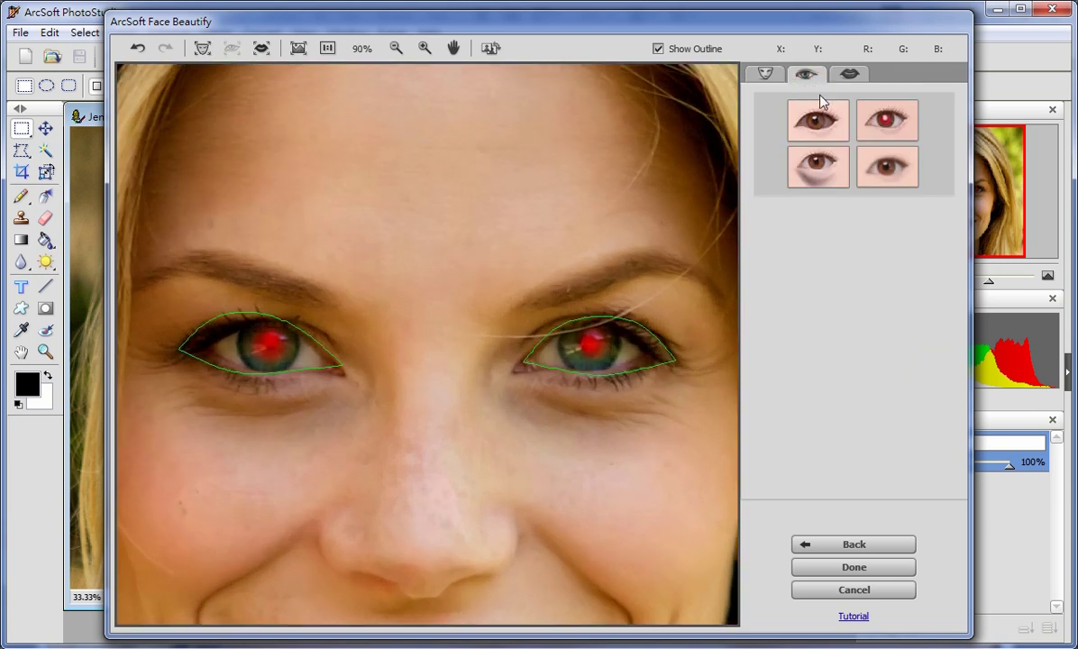
# Brighten the eyes at intensity 100 and remove red-eye from the right pupil and the rest automatically.
pyautogui.click(811, 119)
pyautogui.moveTo(762, 257); pyautogui.dragTo(948, 263)
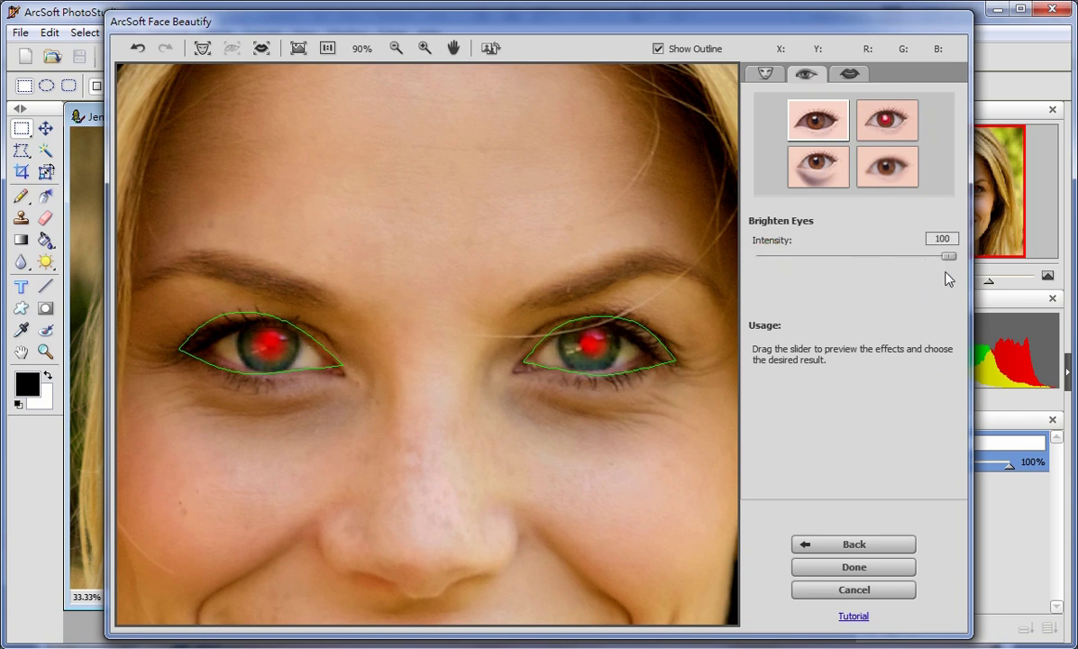
pyautogui.click(893, 124)
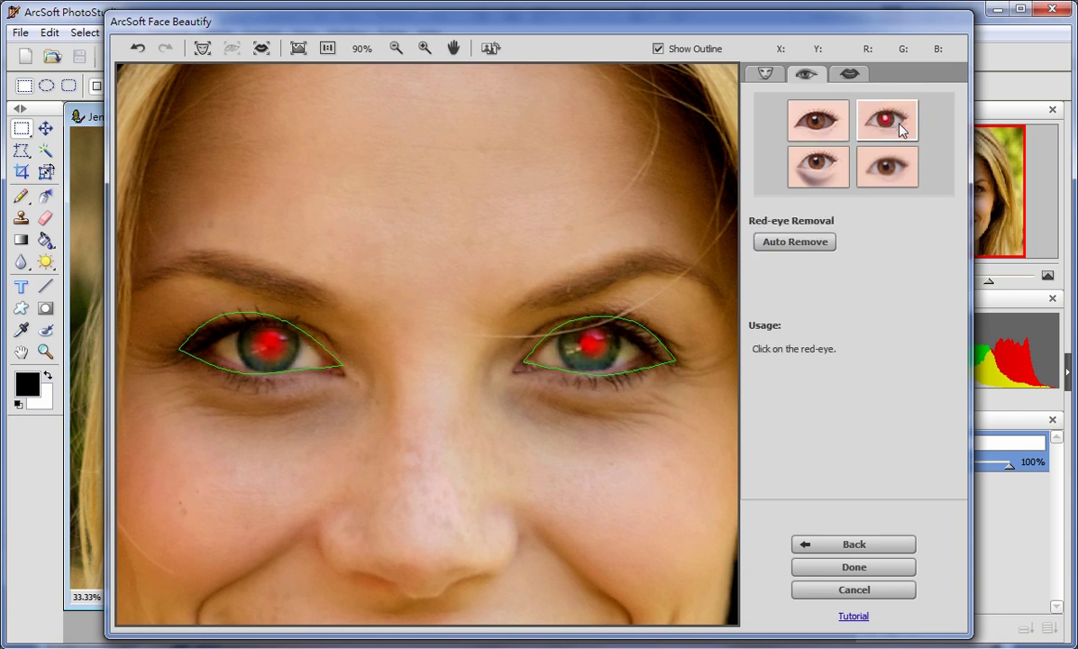
pyautogui.click(597, 348)
pyautogui.click(792, 243)
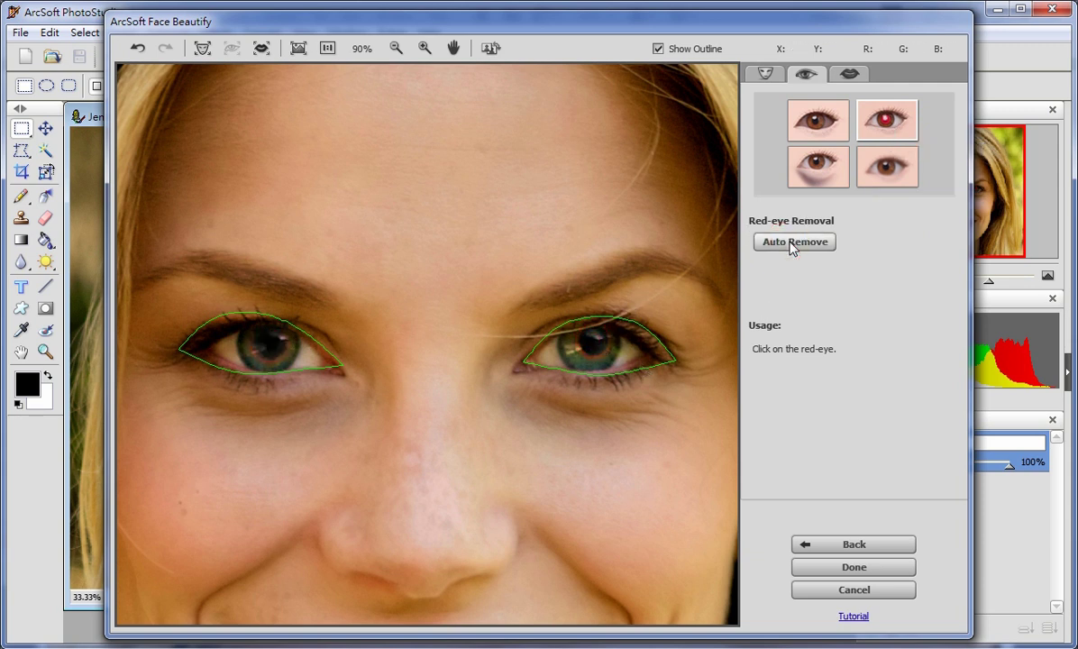
pyautogui.click(824, 162)
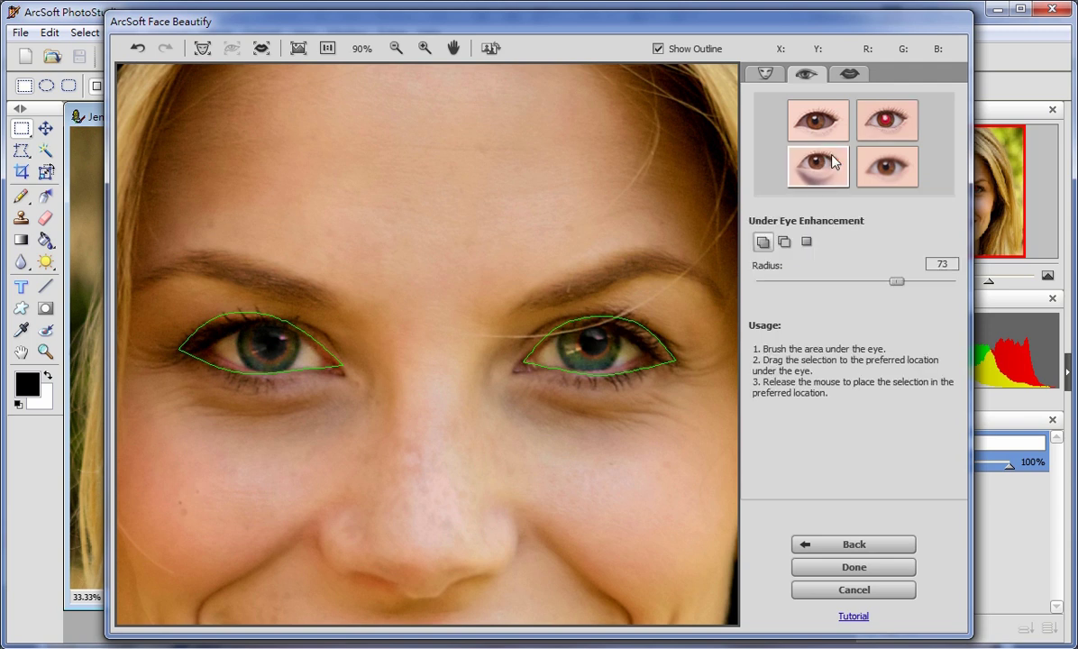
# Lighten the dark areas under both eyes with Under Eye Enhancement at radius 53, using forehead skin.
pyautogui.moveTo(894, 283); pyautogui.dragTo(859, 282)
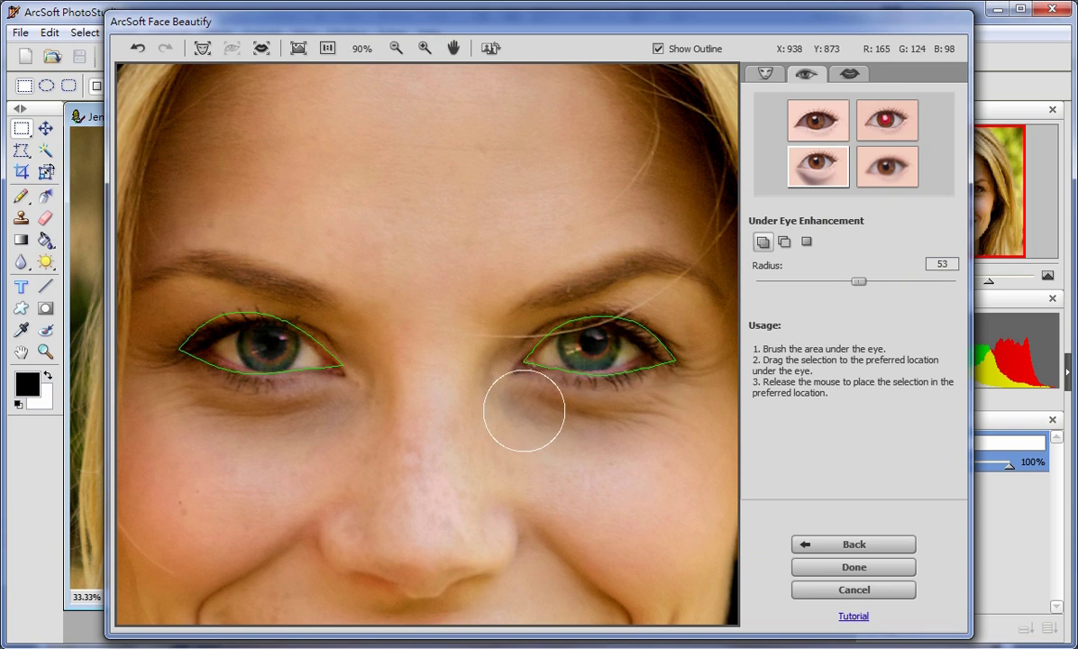
pyautogui.moveTo(513, 414)
pyautogui.mouseDown()
pyautogui.moveTo(644, 411)
pyautogui.moveTo(690, 390)
pyautogui.mouseUp()
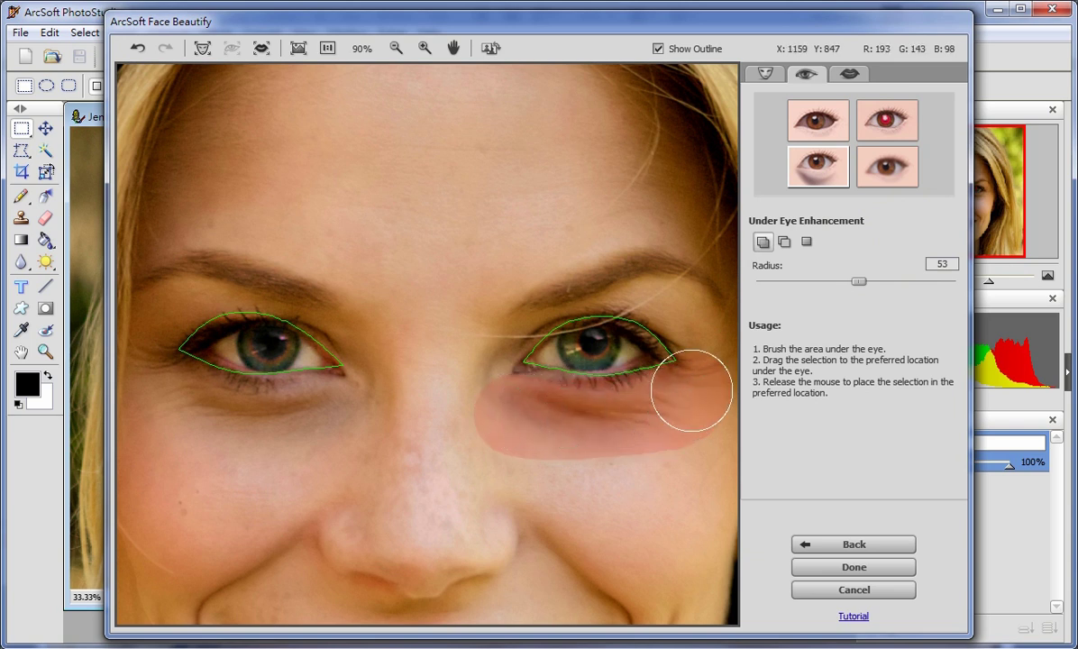
pyautogui.moveTo(637, 416)
pyautogui.mouseDown()
pyautogui.moveTo(464, 193)
pyautogui.moveTo(463, 147)
pyautogui.mouseUp()
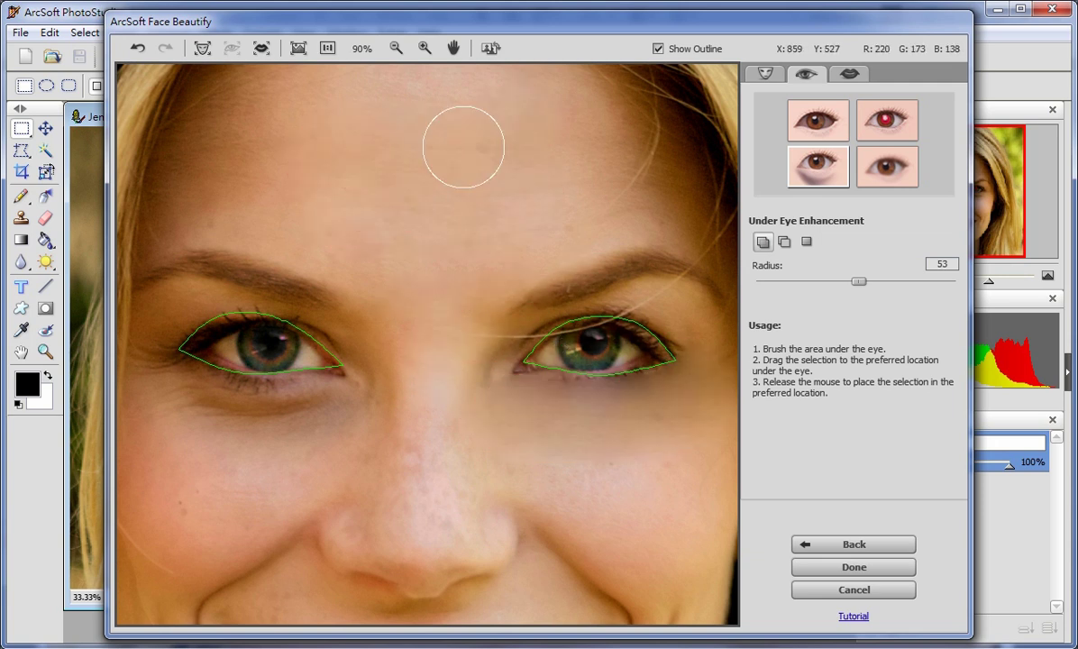
pyautogui.moveTo(180, 418)
pyautogui.mouseDown()
pyautogui.moveTo(181, 428)
pyautogui.moveTo(272, 448)
pyautogui.moveTo(326, 437)
pyautogui.moveTo(298, 424)
pyautogui.moveTo(429, 202)
pyautogui.mouseUp()
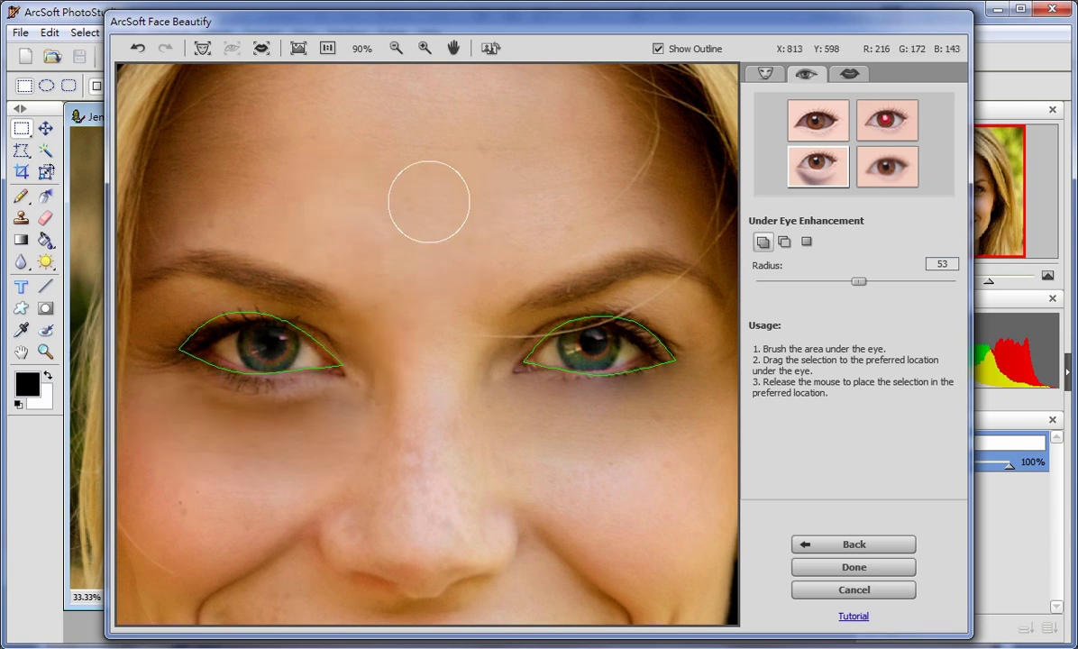
# Restore the right cheek below the eye with Enhance Eyes Edge at opacity 20.
pyautogui.click(879, 173)
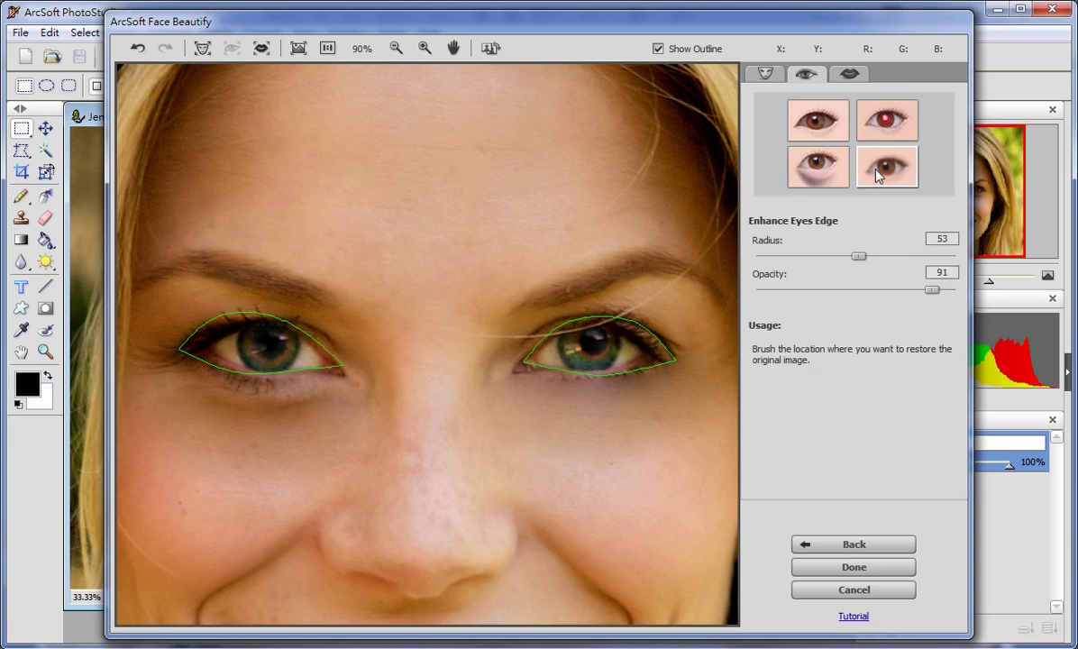
pyautogui.moveTo(931, 292); pyautogui.dragTo(805, 293)
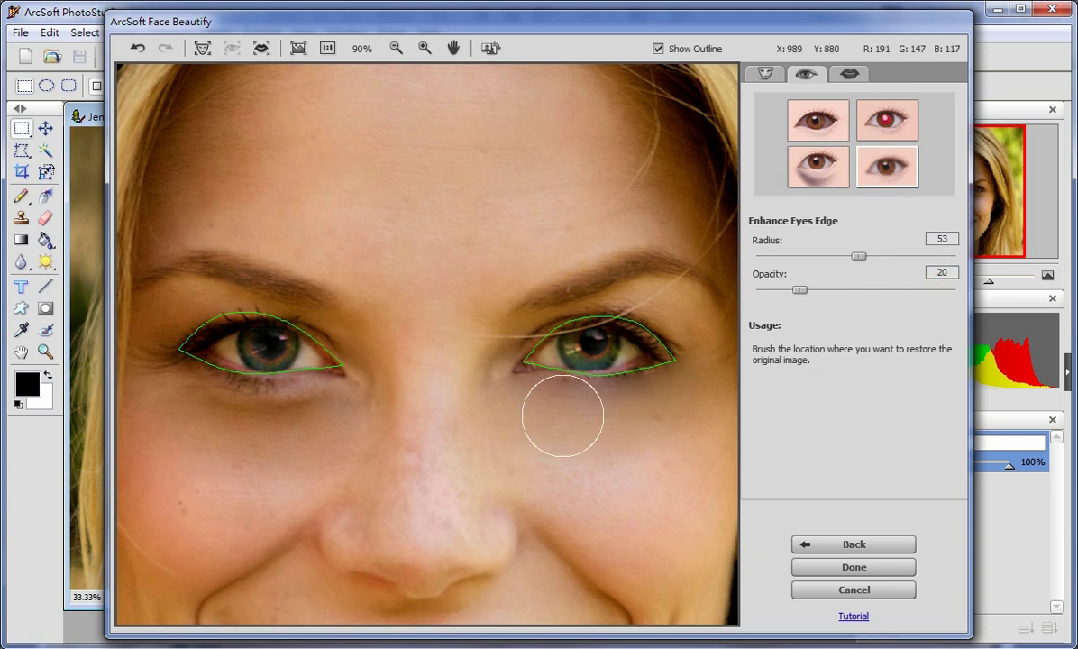
pyautogui.moveTo(515, 423); pyautogui.dragTo(651, 417)
pyautogui.moveTo(561, 421); pyautogui.dragTo(684, 402)
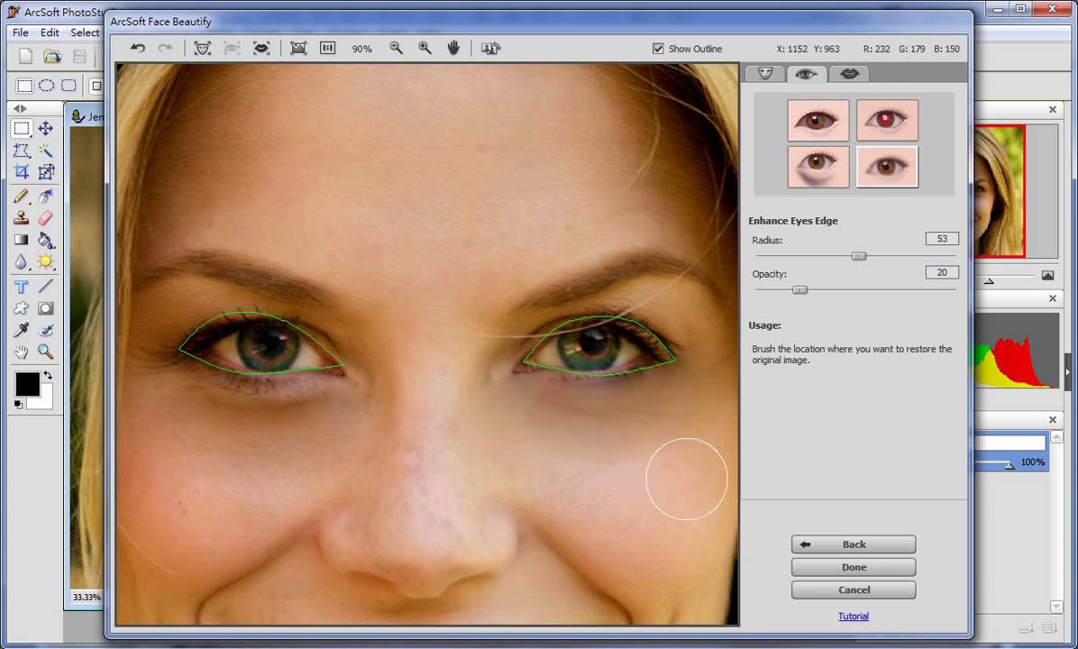
pyautogui.click(847, 74)
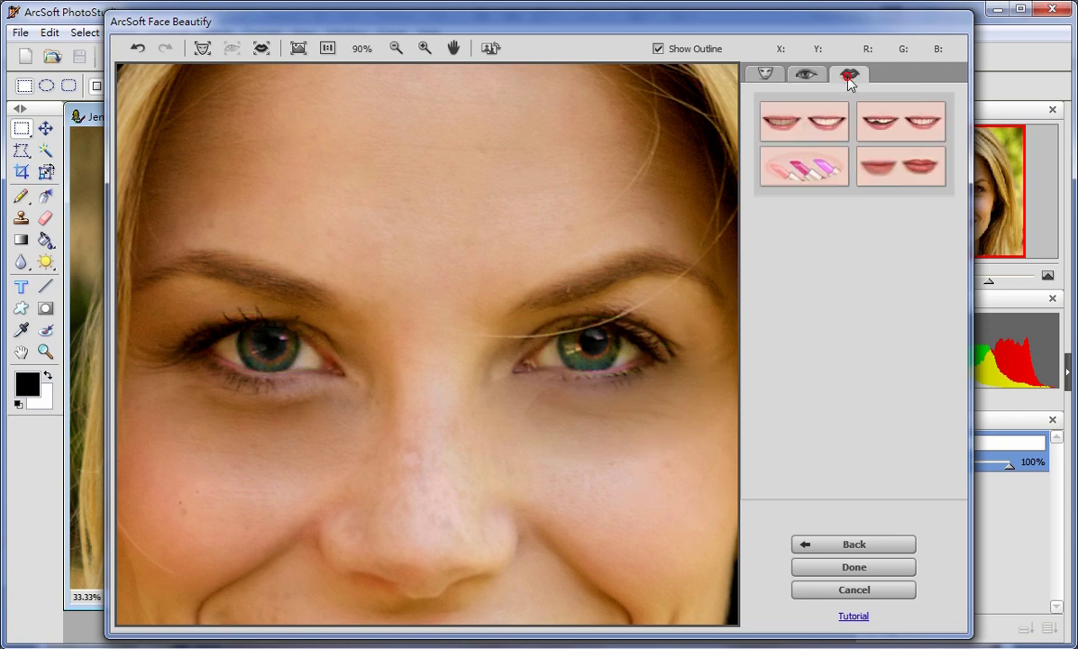
# Whiten the teeth at intensity 100 and set the Repair Teeth brush to radius 13.
pyautogui.click(829, 109)
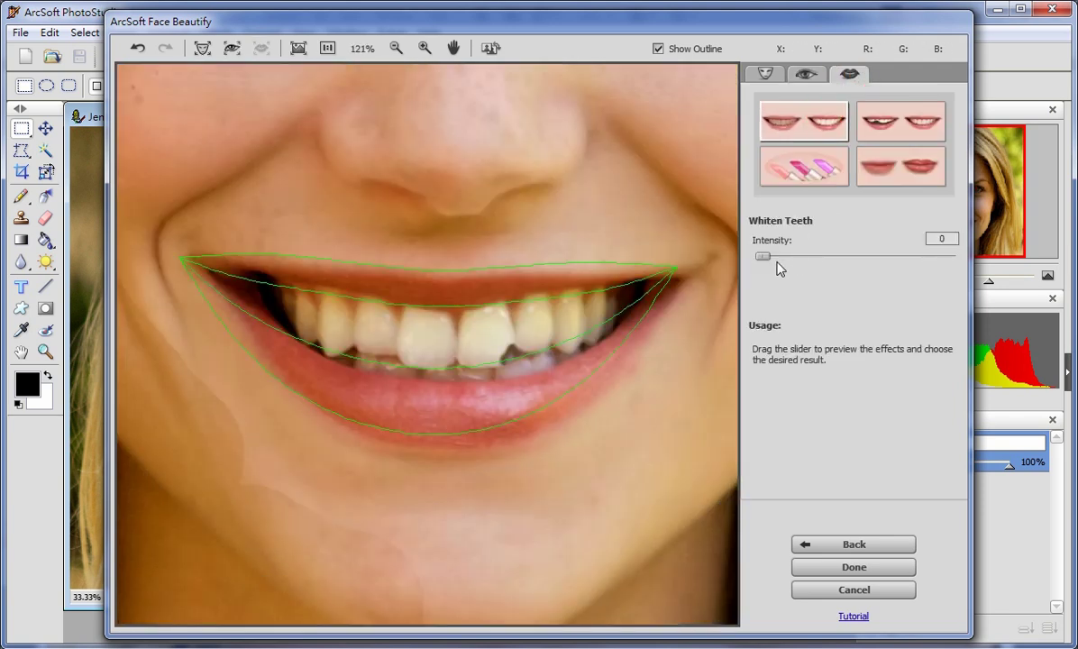
pyautogui.moveTo(766, 258); pyautogui.dragTo(954, 259)
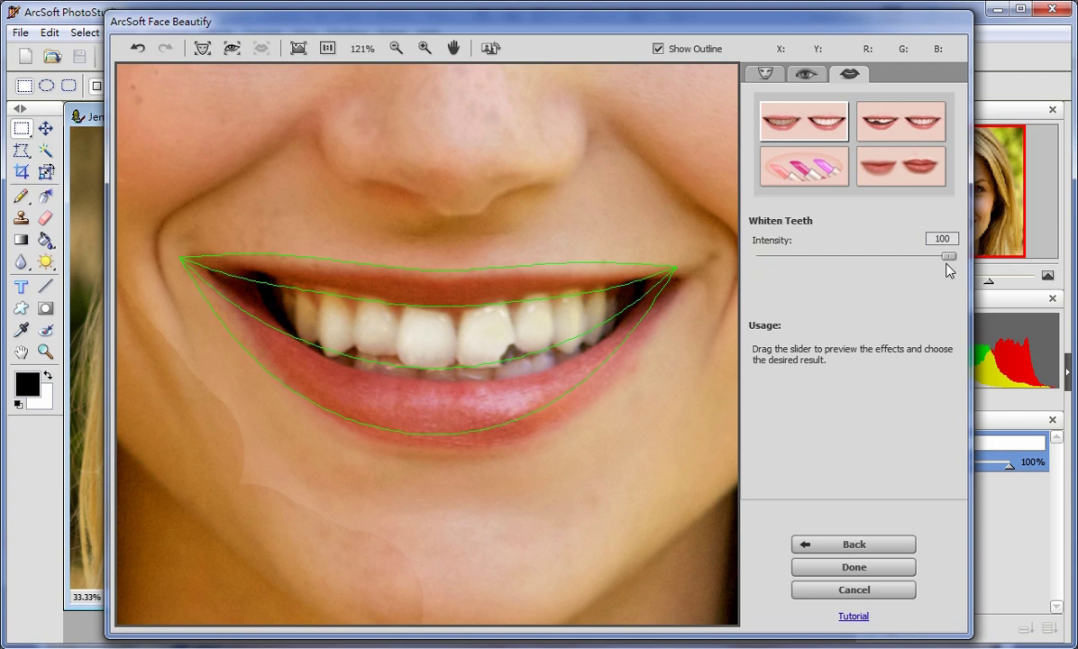
pyautogui.click(906, 121)
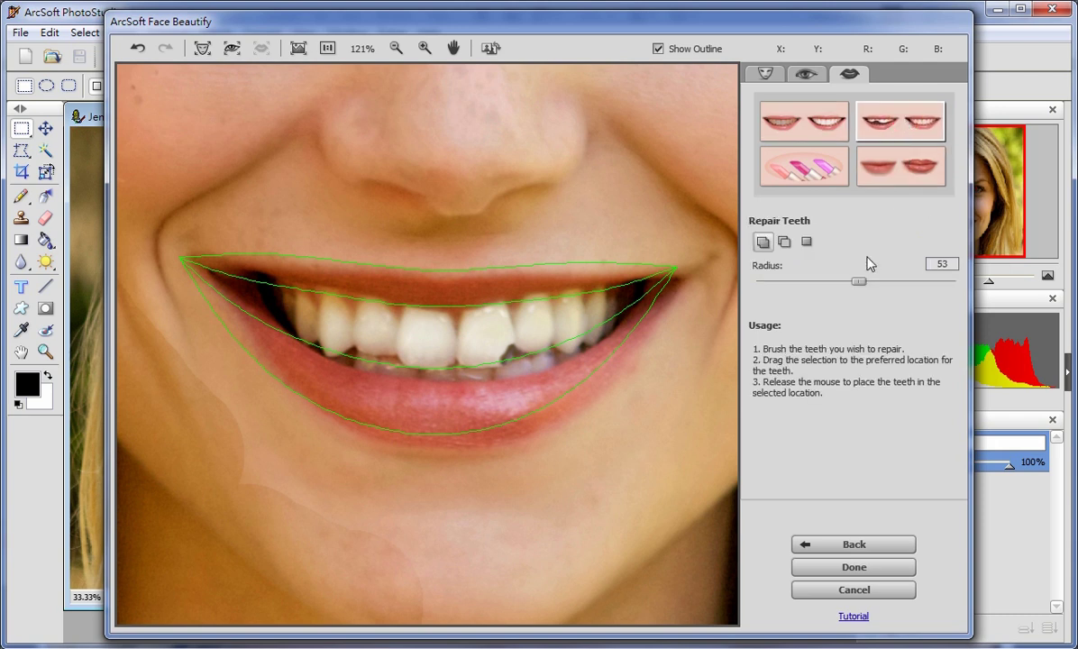
pyautogui.moveTo(858, 281); pyautogui.dragTo(784, 283)
# Copy a healthy tooth area onto the chipped front tooth to patch it.
pyautogui.moveTo(507, 351); pyautogui.dragTo(431, 332)
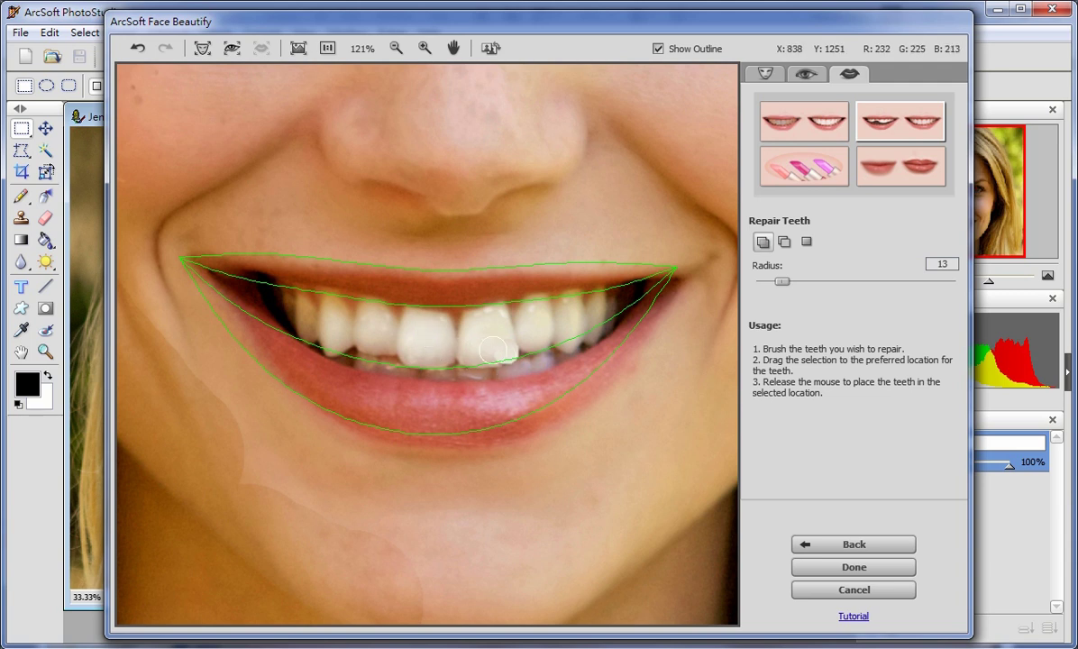
pyautogui.click(494, 348)
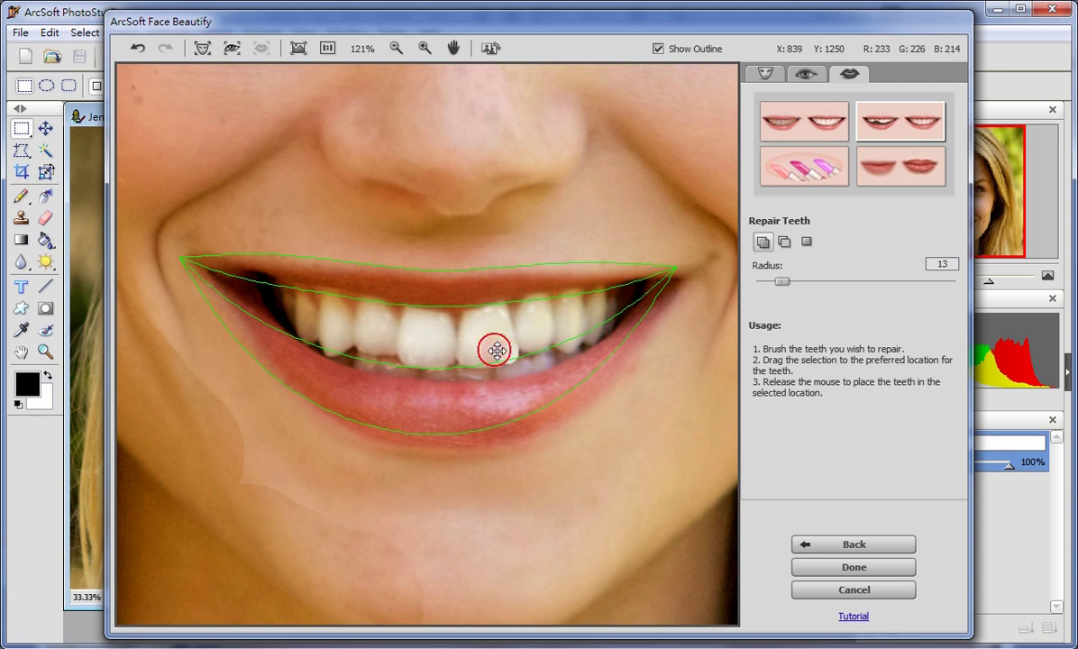
pyautogui.moveTo(491, 350); pyautogui.dragTo(436, 337)
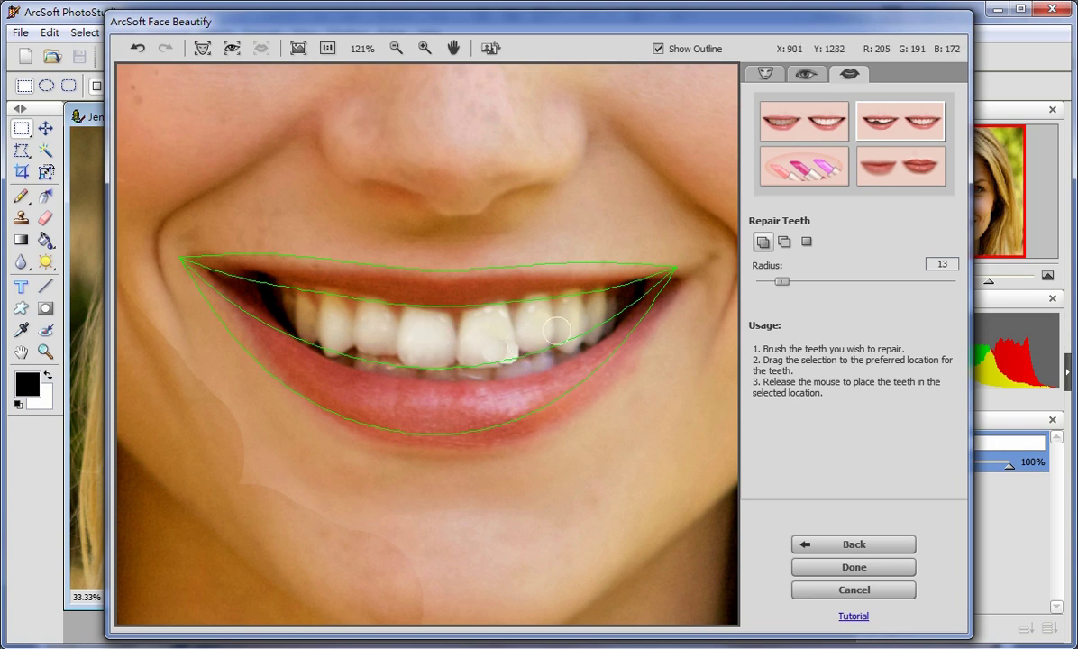
pyautogui.click(814, 173)
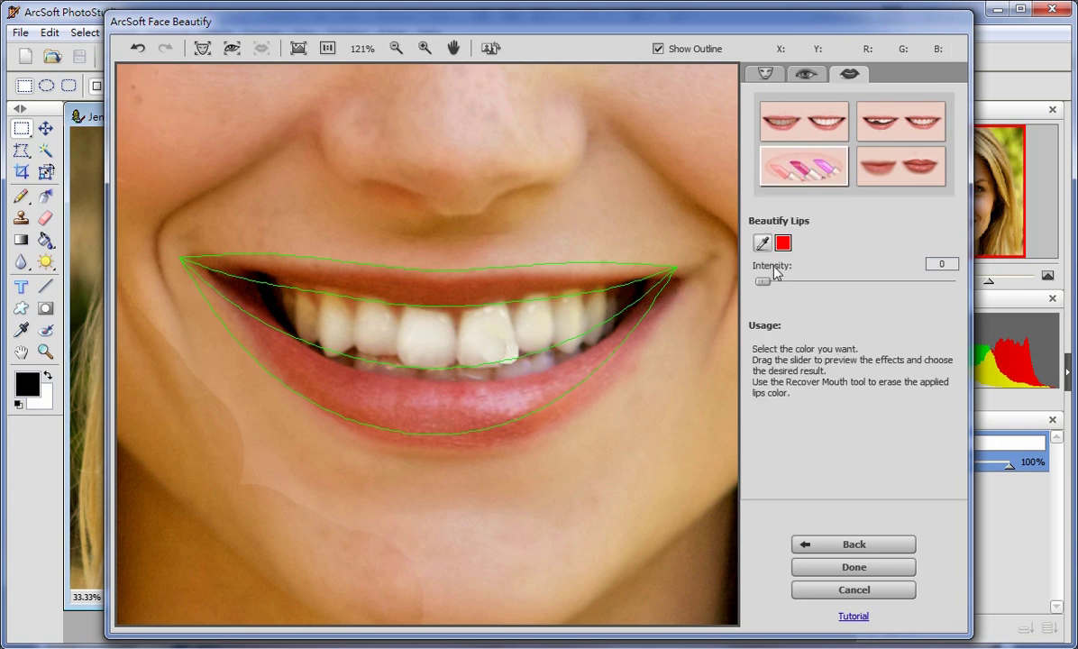
# Raise the red lip colour intensity to 32 and set Recover Mouth opacity to 36.
pyautogui.moveTo(773, 282); pyautogui.dragTo(831, 286)
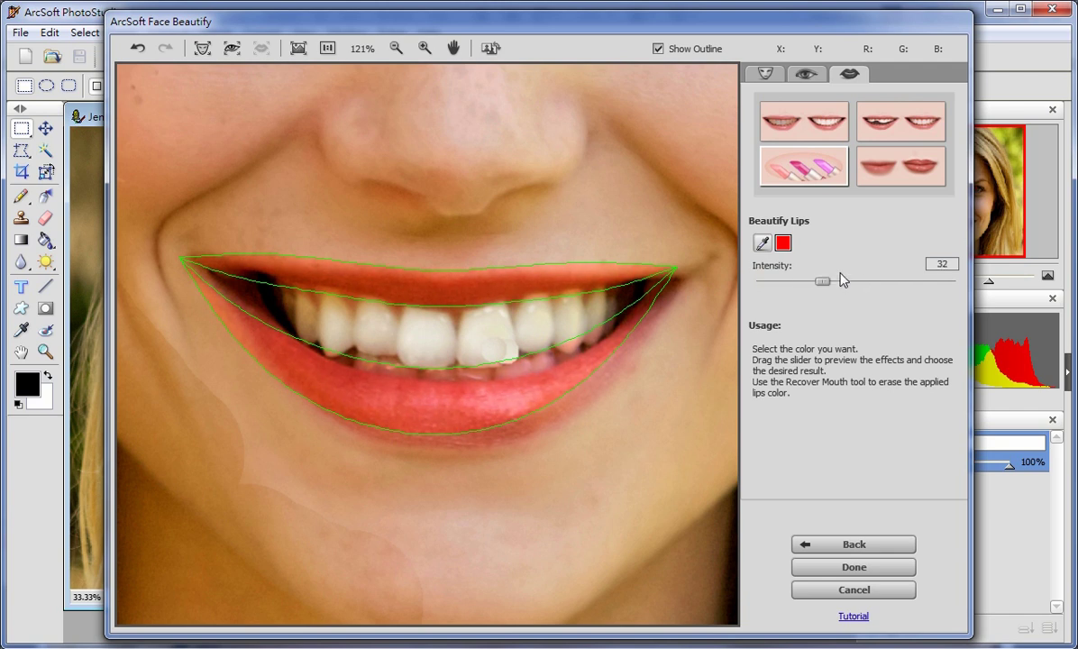
pyautogui.click(888, 168)
pyautogui.moveTo(800, 290); pyautogui.dragTo(831, 291)
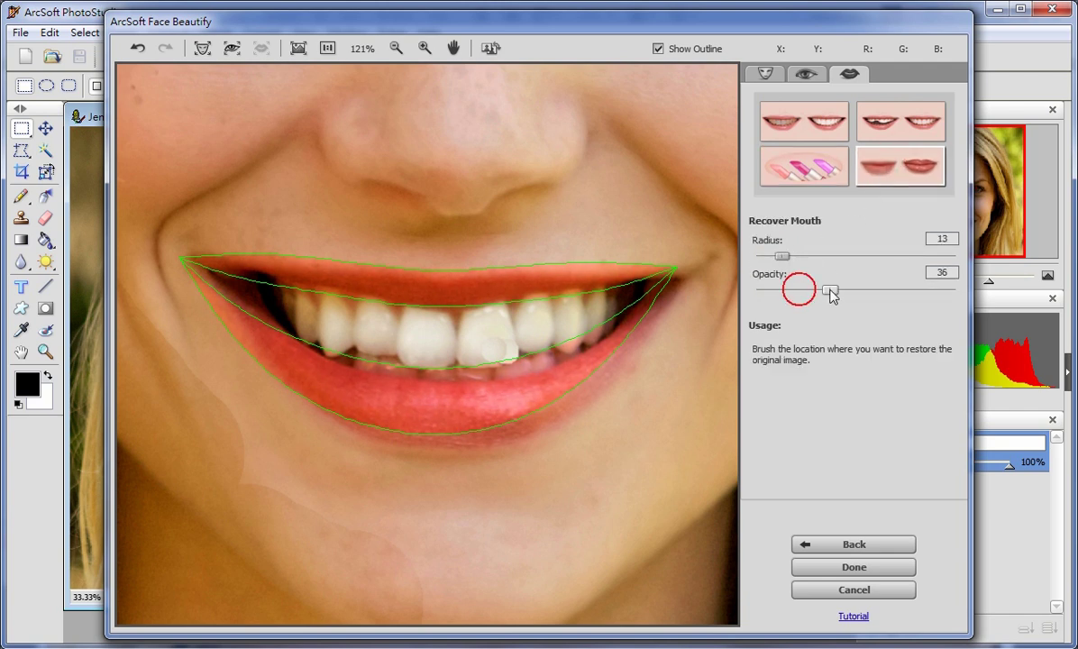
# Restore the original colour along the upper lip edge and the right-side teeth.
pyautogui.moveTo(681, 271)
pyautogui.mouseDown()
pyautogui.moveTo(668, 257)
pyautogui.moveTo(515, 272)
pyautogui.moveTo(532, 275)
pyautogui.mouseUp()
pyautogui.moveTo(659, 288); pyautogui.dragTo(541, 349)
pyautogui.moveTo(482, 380); pyautogui.dragTo(486, 382)
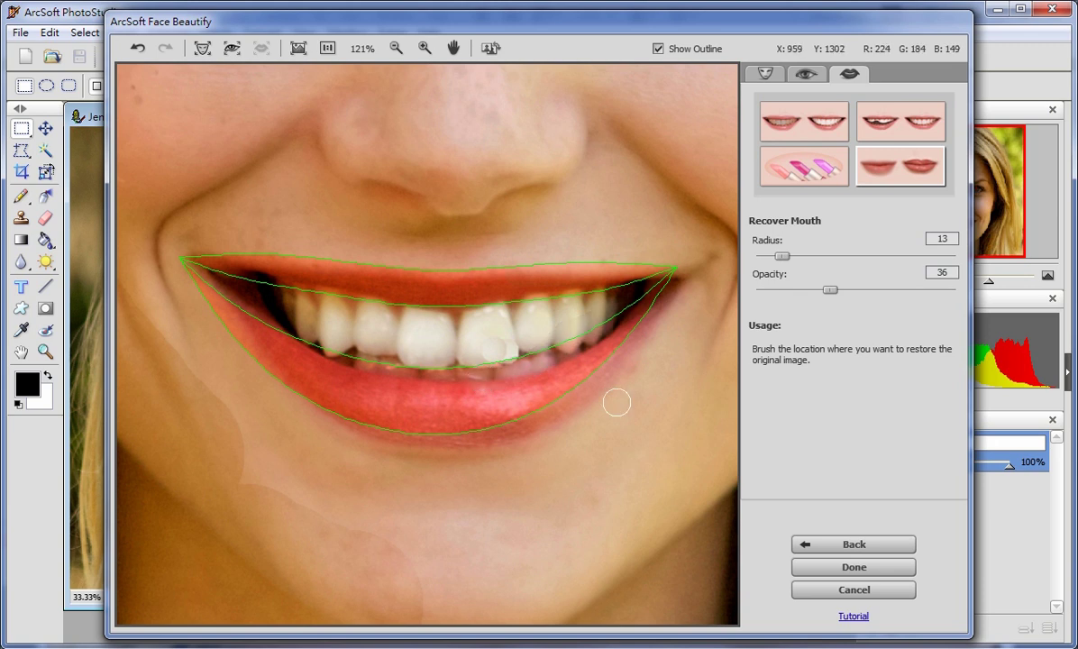